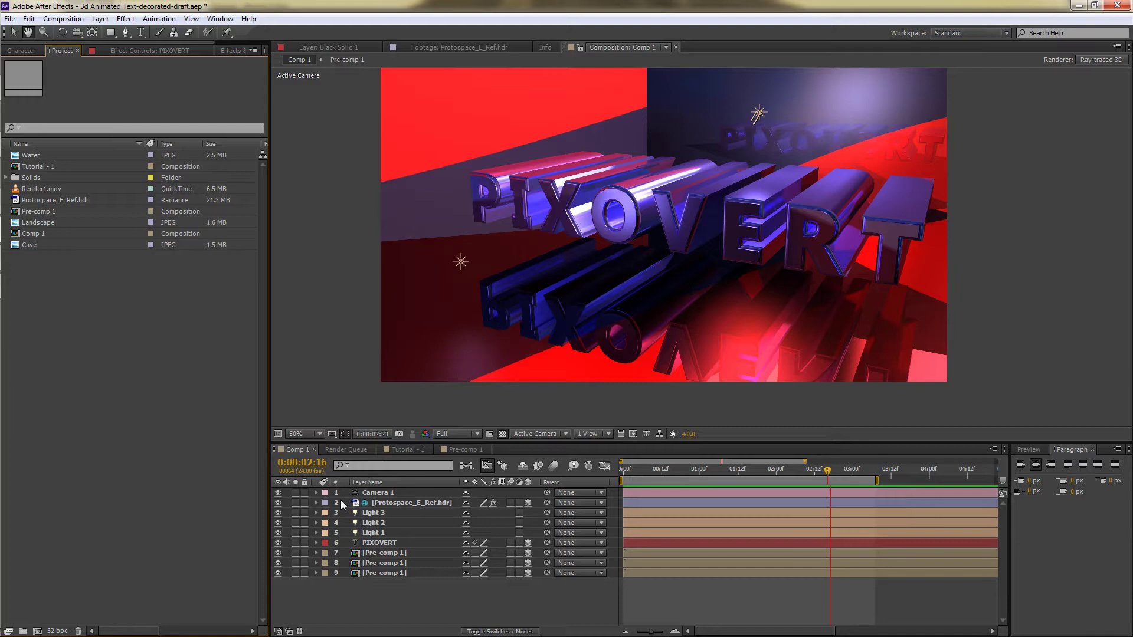
# - Reveal the keyframed properties of all layers with U and replay the animation from the first frame
pyautogui.click(375, 493)
pyautogui.keyDown('shift'); pyautogui.click(382, 572); pyautogui.keyUp('shift')
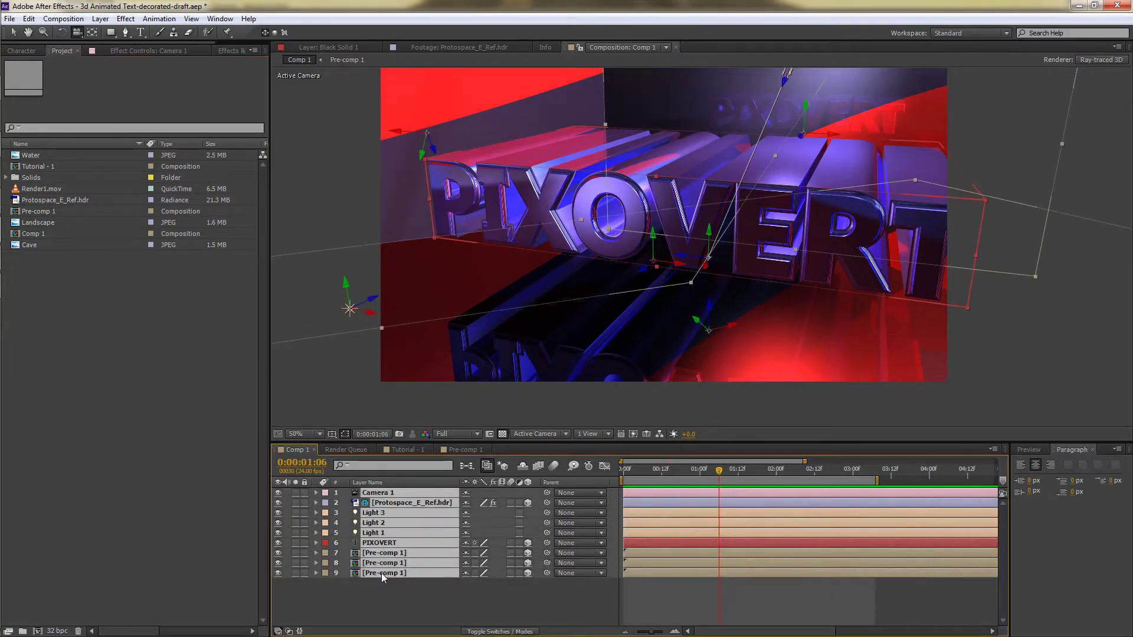
pyautogui.press('u')
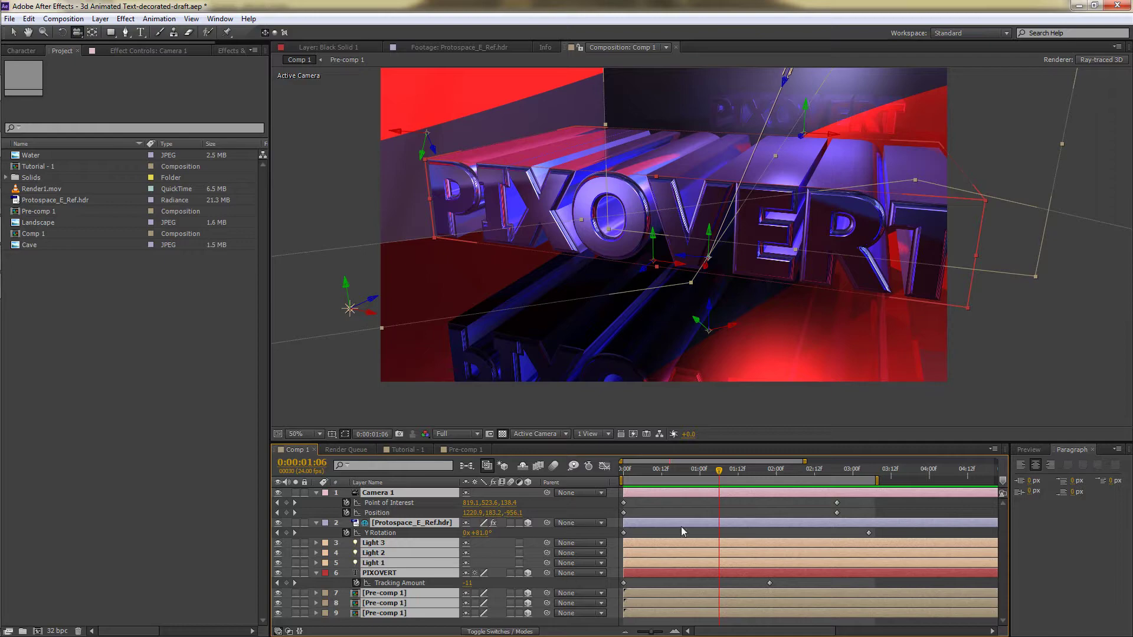
pyautogui.press('Home')
pyautogui.press('space')
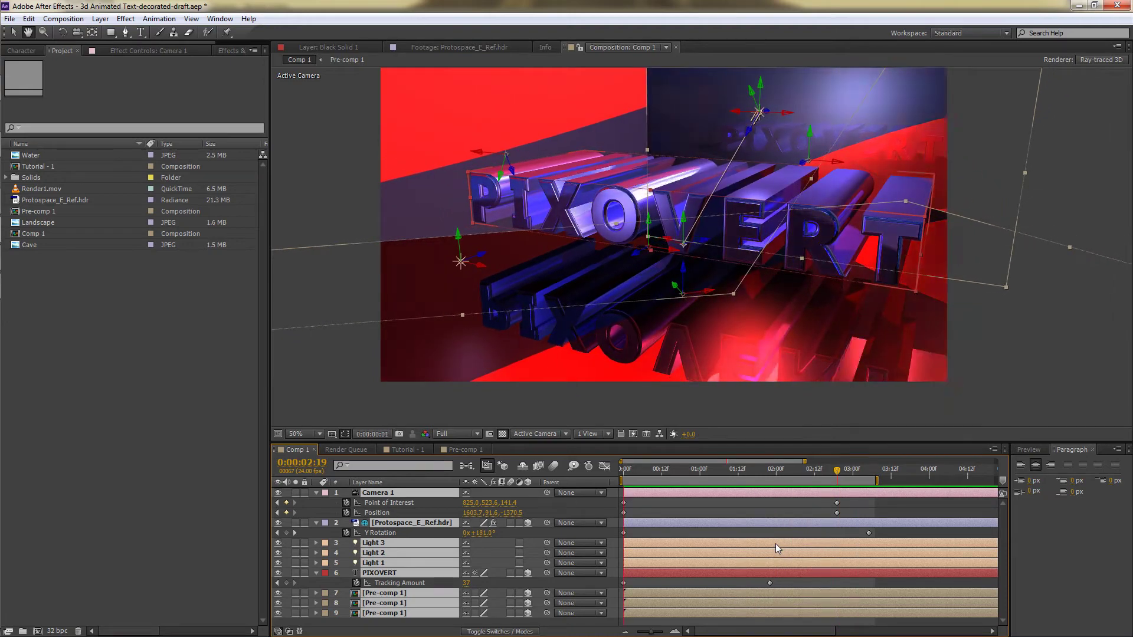
# - Delete the start keyframes of all animated properties, then the remaining keyframes around 2 seconds
pyautogui.press('c')
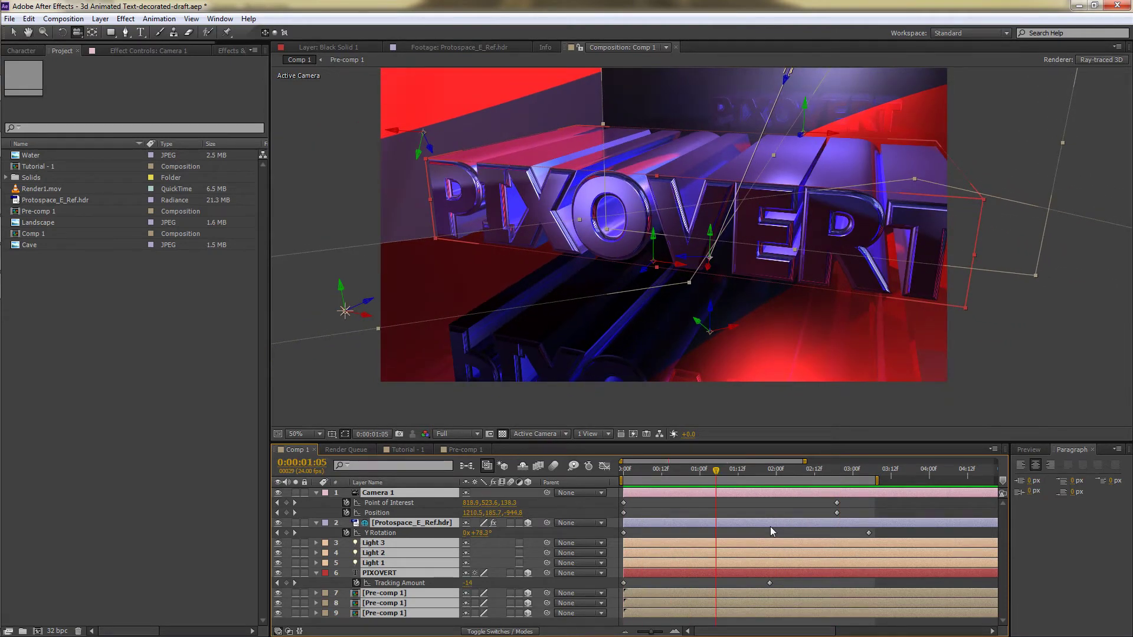
pyautogui.moveTo(637, 584); pyautogui.dragTo(620, 501)
pyautogui.press('Delete')
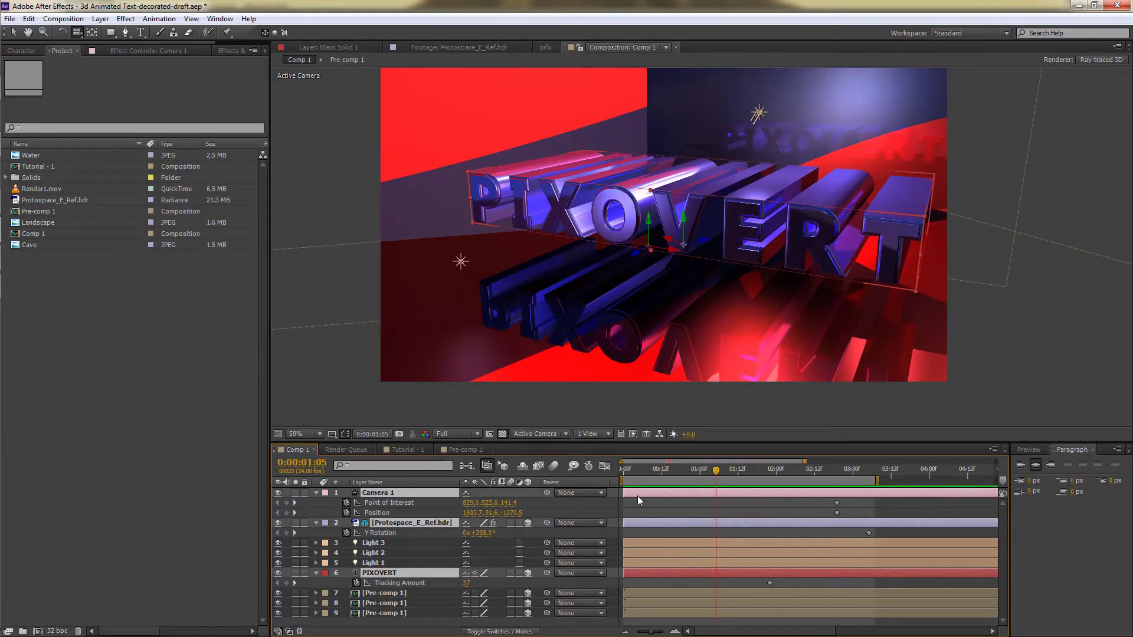
pyautogui.moveTo(713, 481); pyautogui.dragTo(774, 481)
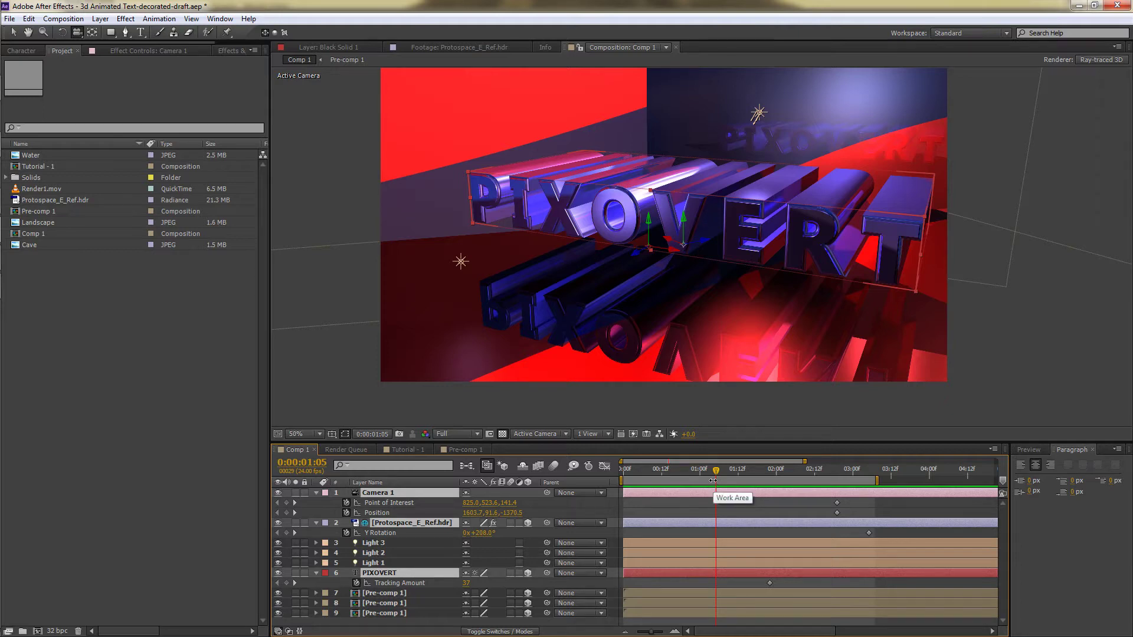
pyautogui.moveTo(895, 588); pyautogui.dragTo(715, 501)
pyautogui.press('Delete')
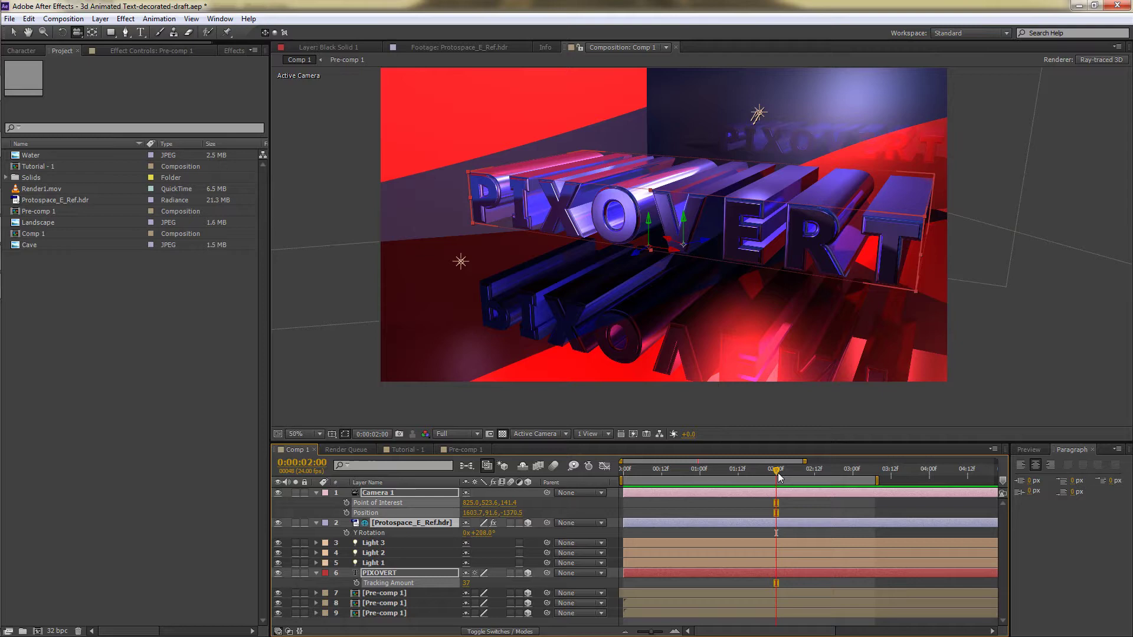
# - Keyframe Protospace_E_Ref.hdr's Y Rotation at about 3 seconds, then set it to 0° at 0:00
pyautogui.moveTo(778, 477); pyautogui.dragTo(864, 470)
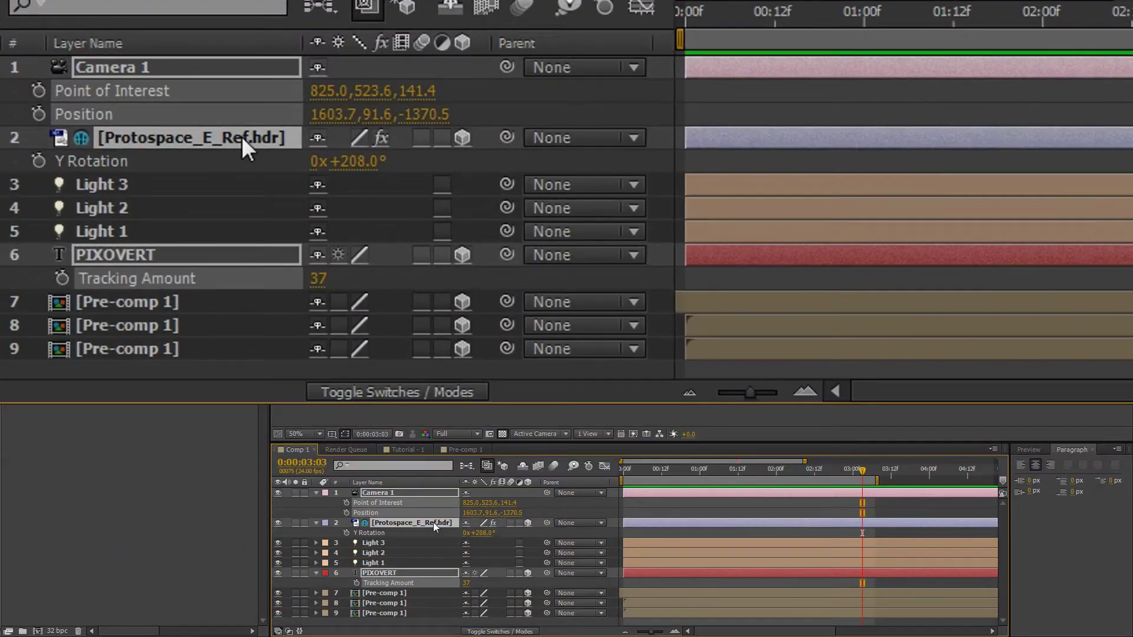
pyautogui.click(416, 544)
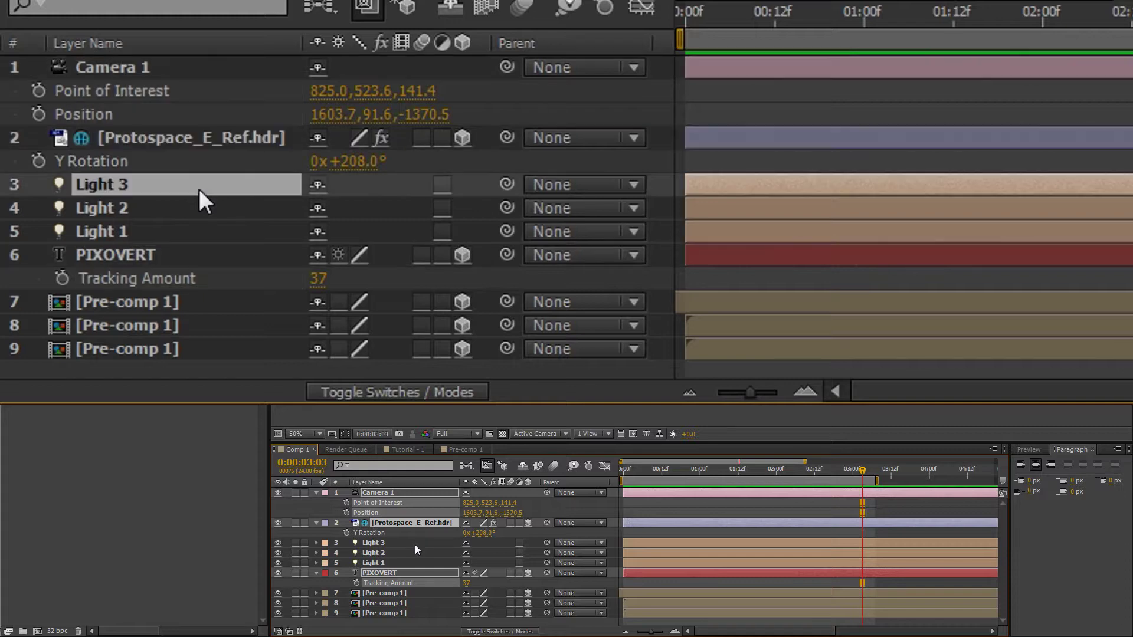
pyautogui.click(410, 523)
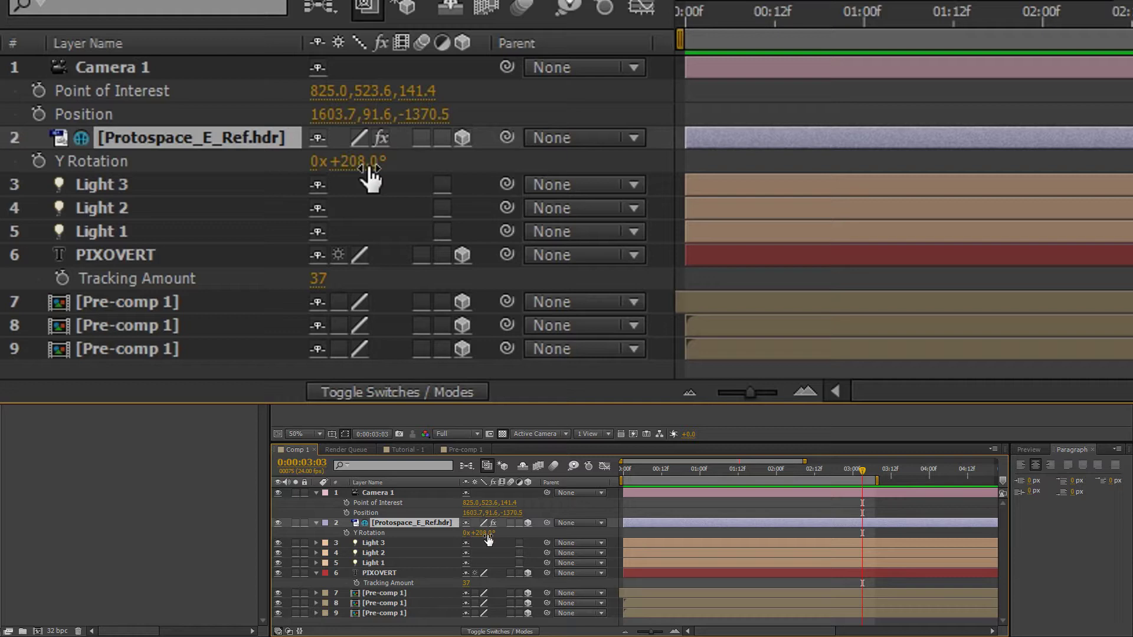
pyautogui.click(39, 159)
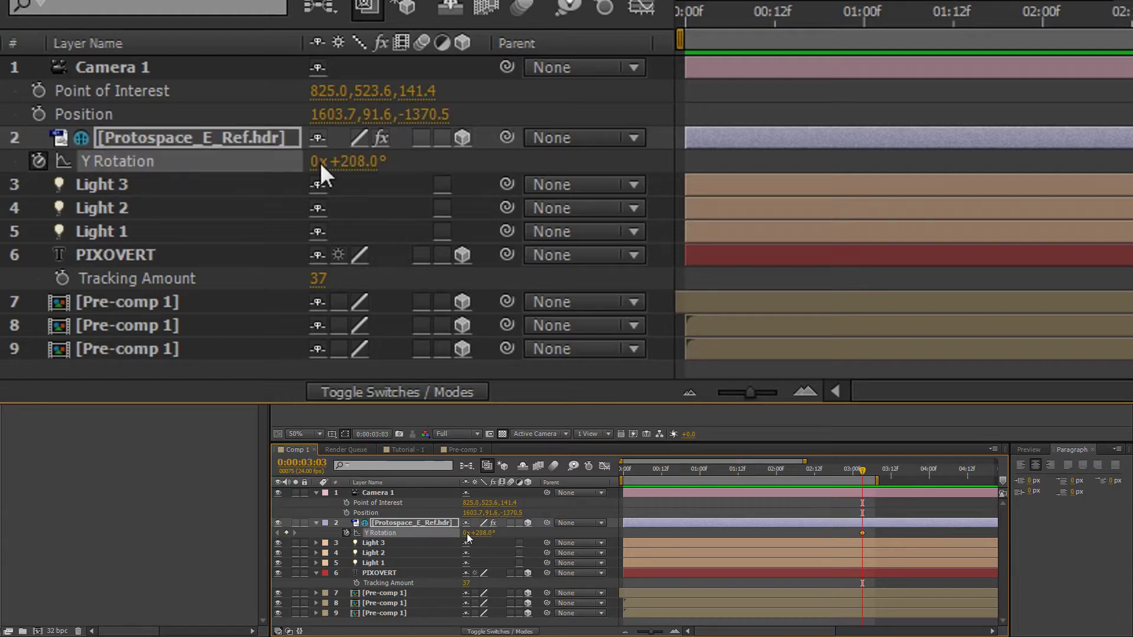
pyautogui.moveTo(863, 472); pyautogui.dragTo(586, 471)
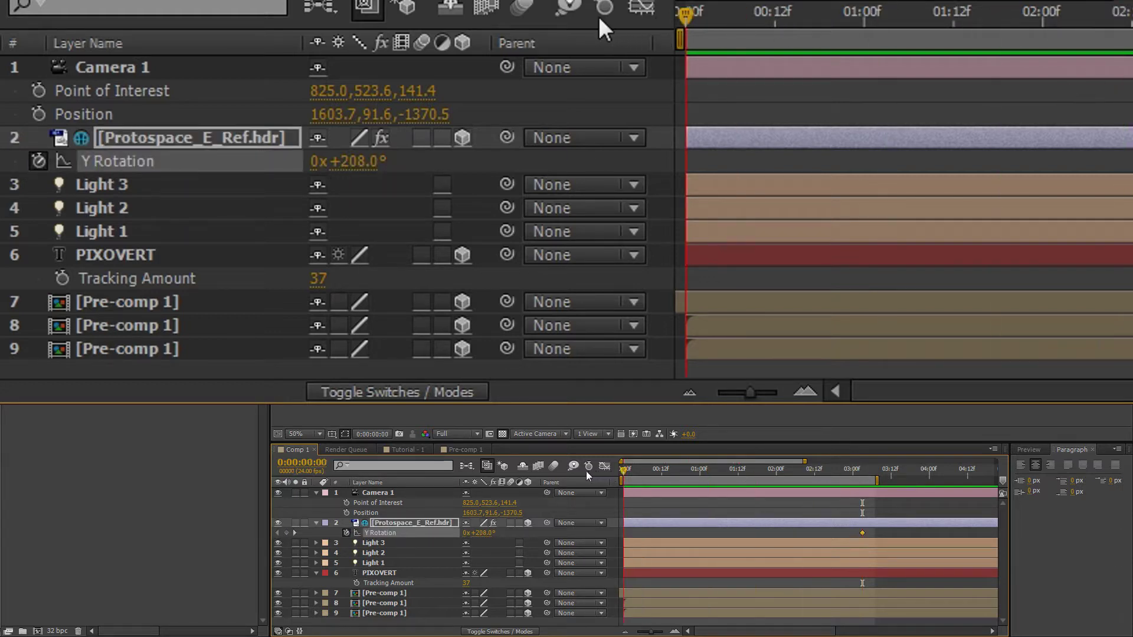
pyautogui.click(361, 161)
pyautogui.write('0')
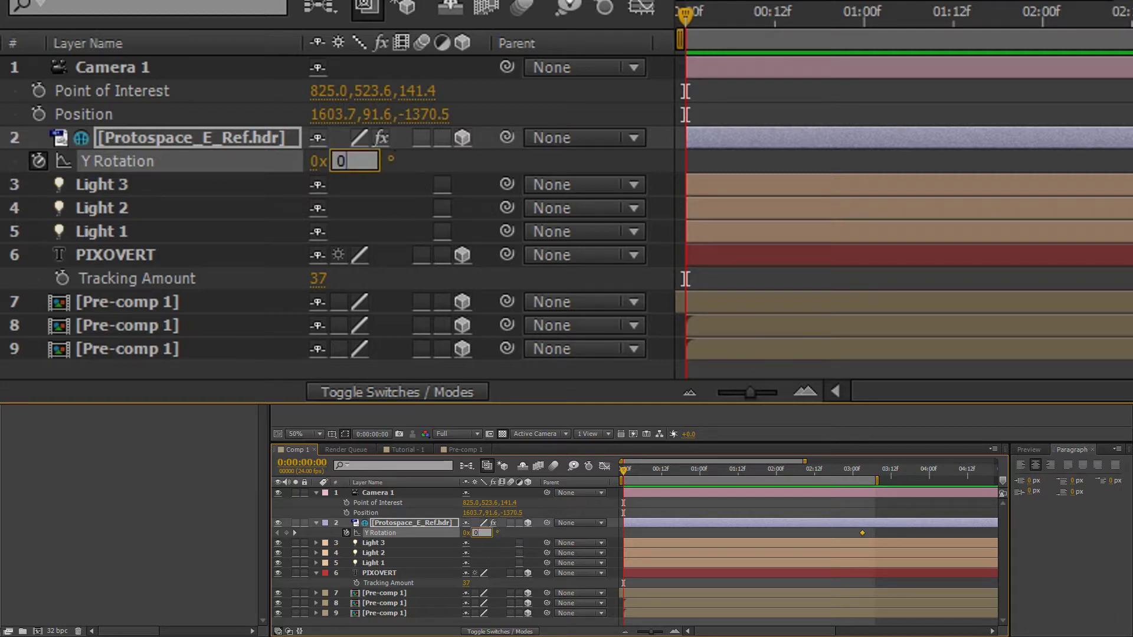
pyautogui.press('Tab')
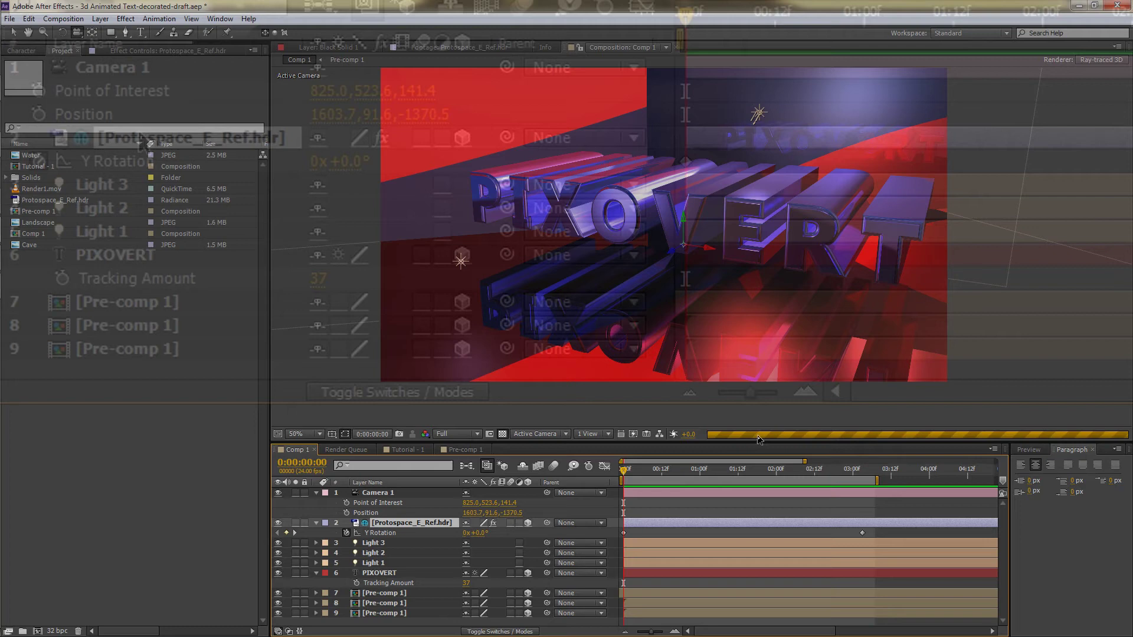
# - Switch viewer previews to Fast Draft and scrub the timeline to watch the reflections rotate
pyautogui.click(633, 435)
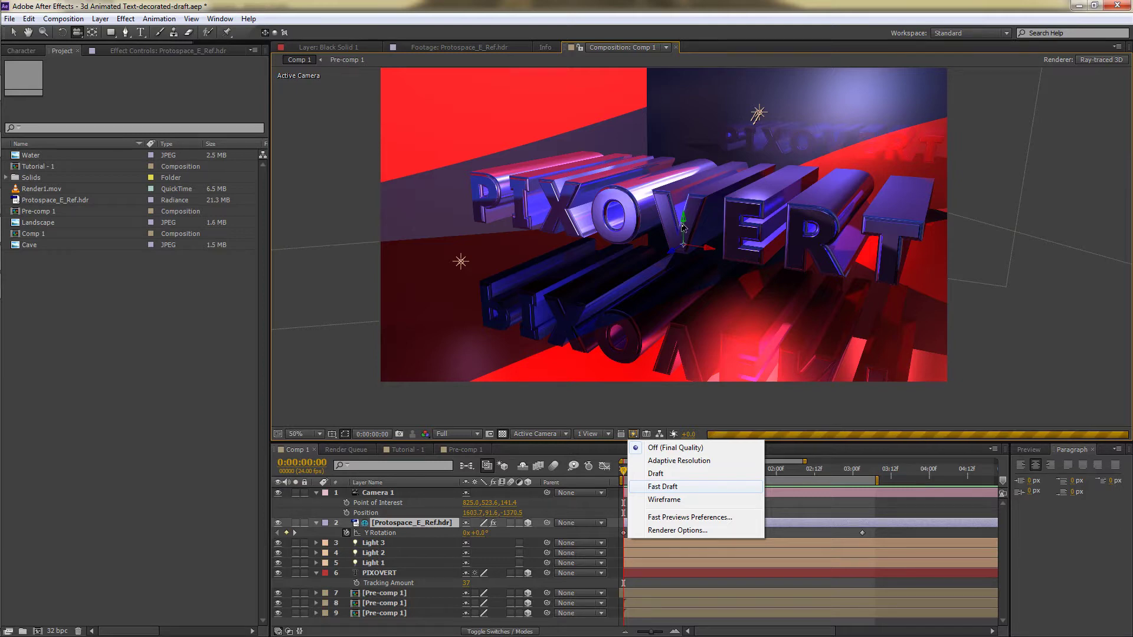
pyautogui.click(663, 487)
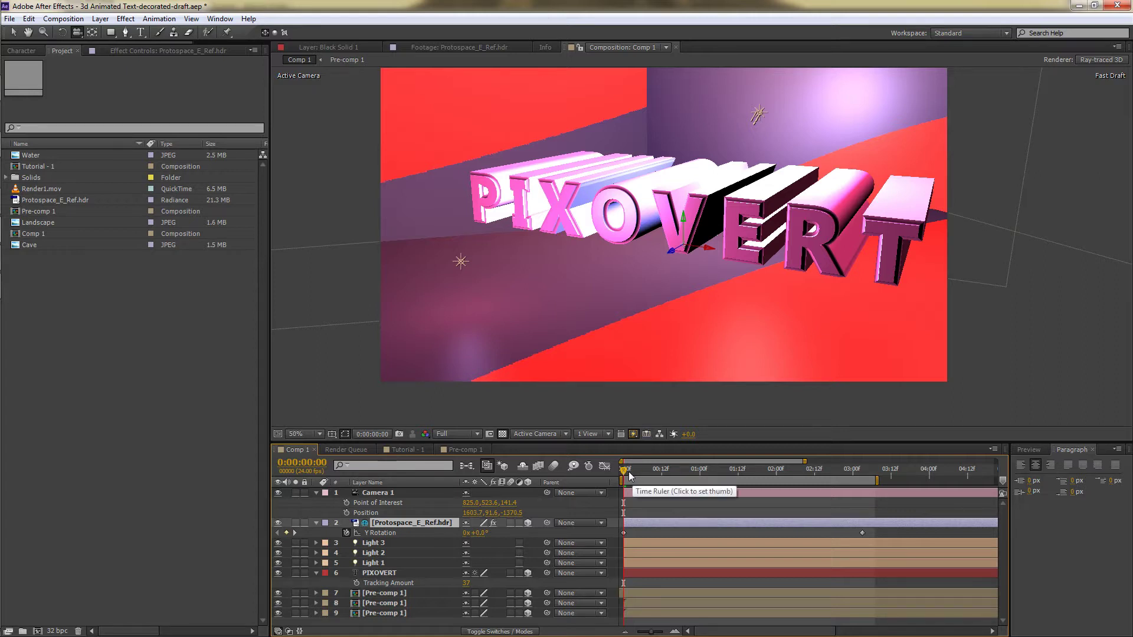
pyautogui.press('pagedown')
pyautogui.moveTo(645, 472)
pyautogui.mouseDown()
pyautogui.moveTo(850, 471)
pyautogui.moveTo(624, 471)
pyautogui.mouseUp()
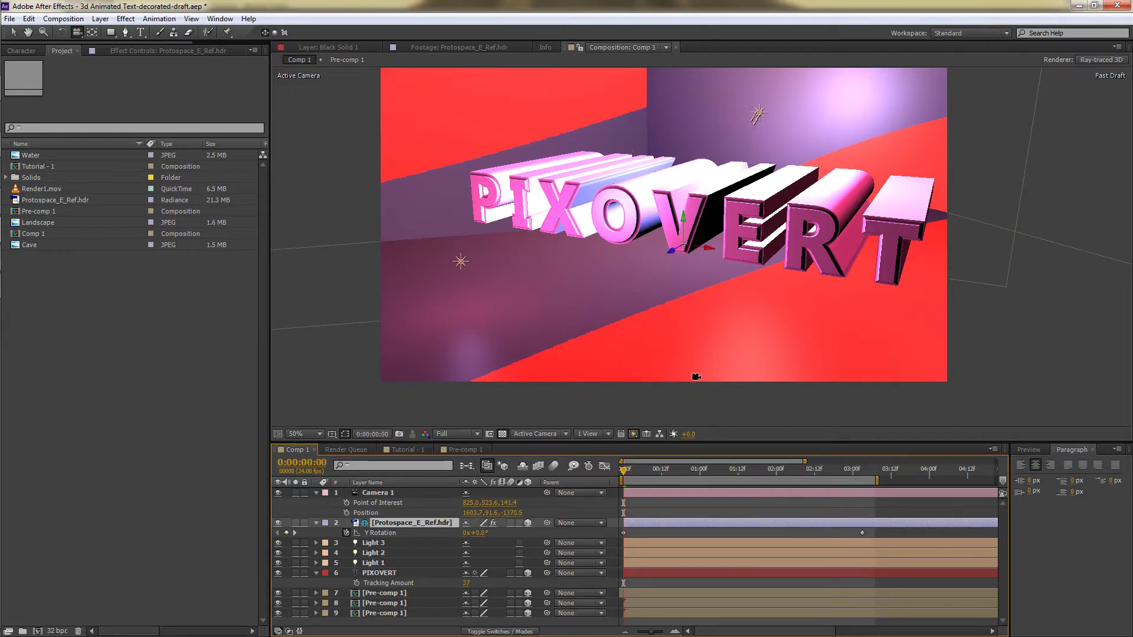
pyautogui.click(411, 571)
# - Delete Animator 1, with its Tracking Amount of 37, from the PIXOVERT text layer
pyautogui.press('space')
pyautogui.moveTo(784, 473); pyautogui.dragTo(818, 474)
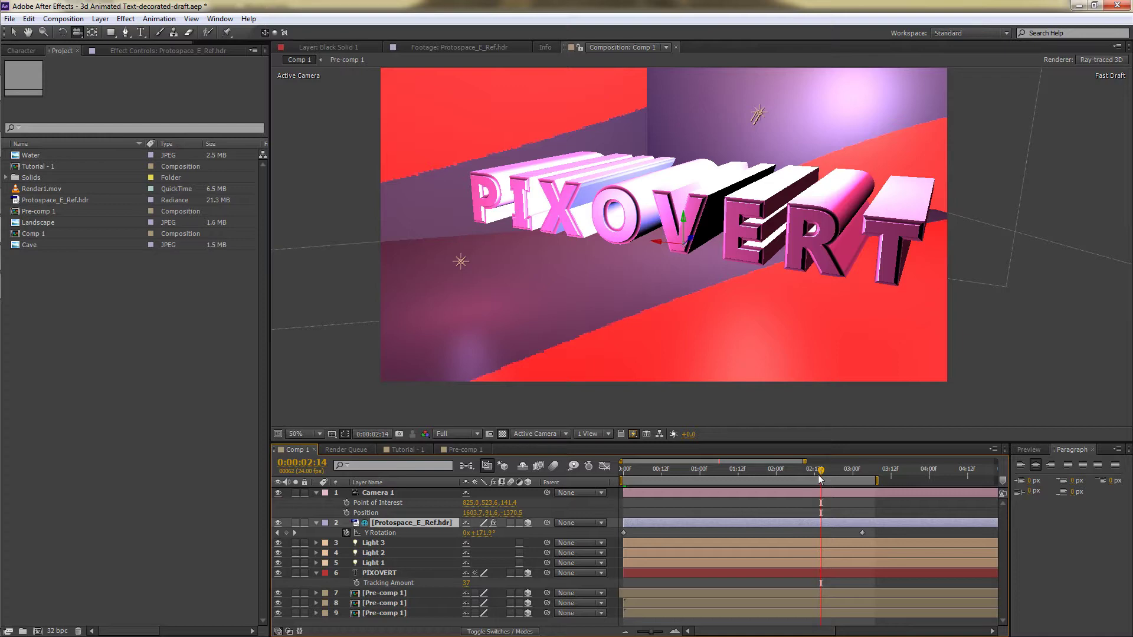
pyautogui.click(411, 577)
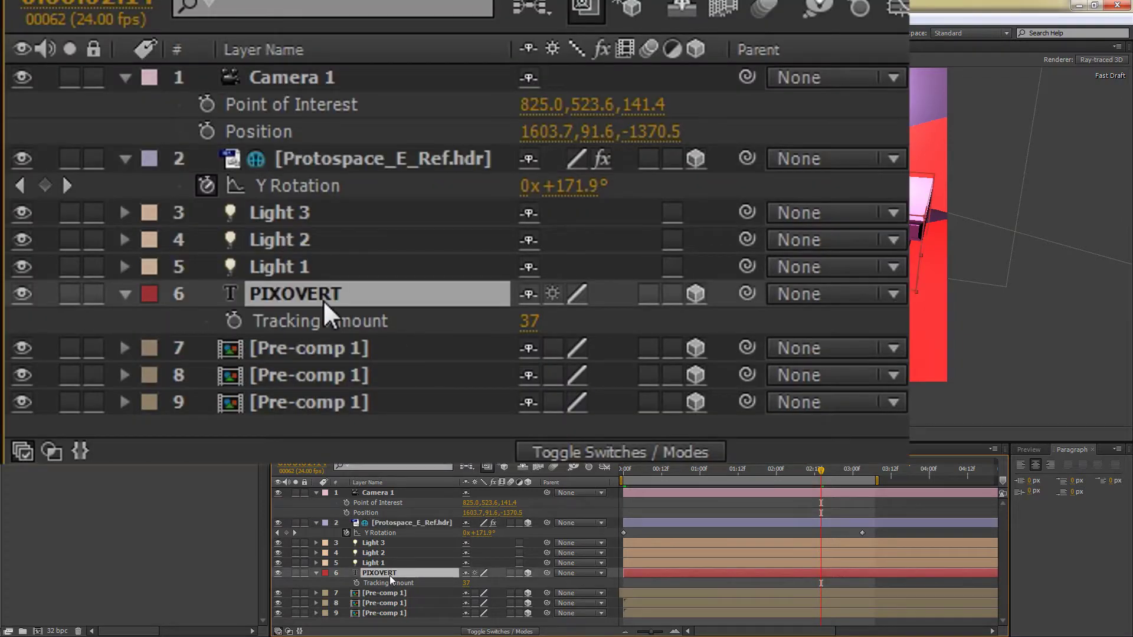
pyautogui.click(316, 573)
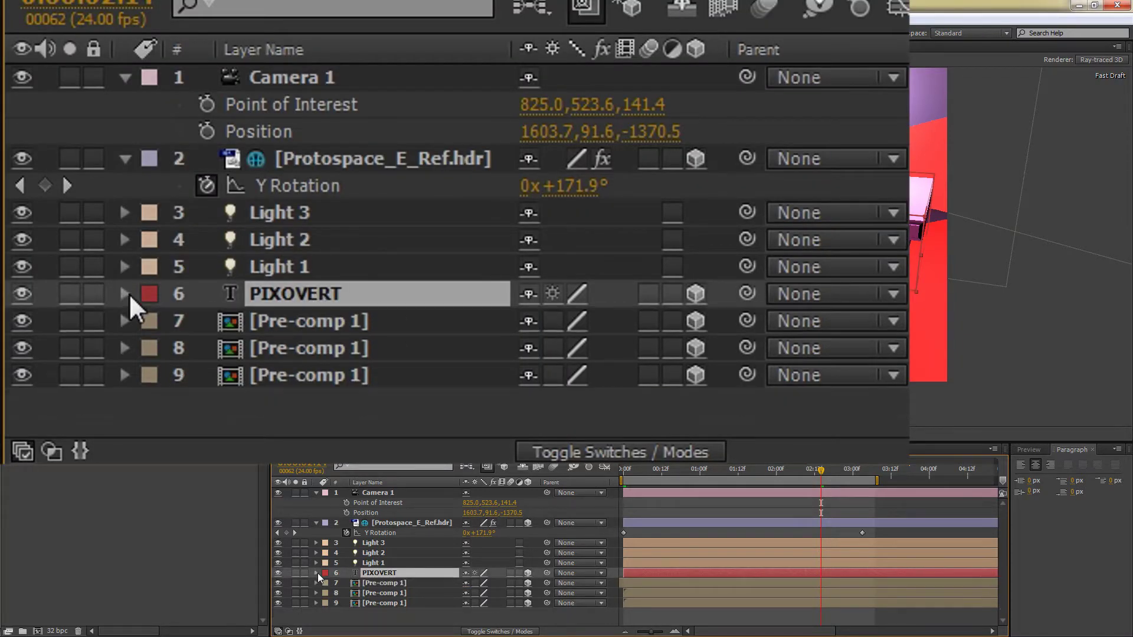
pyautogui.click(317, 573)
pyautogui.scroll(-3, 324, 567)
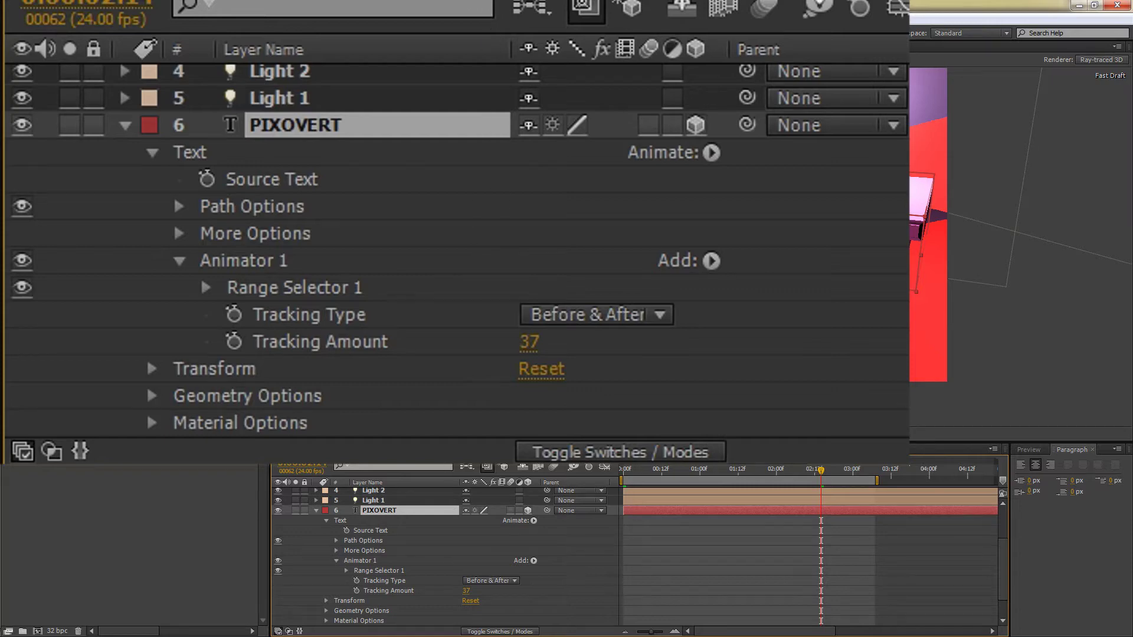
pyautogui.scroll(-3, 437, 472)
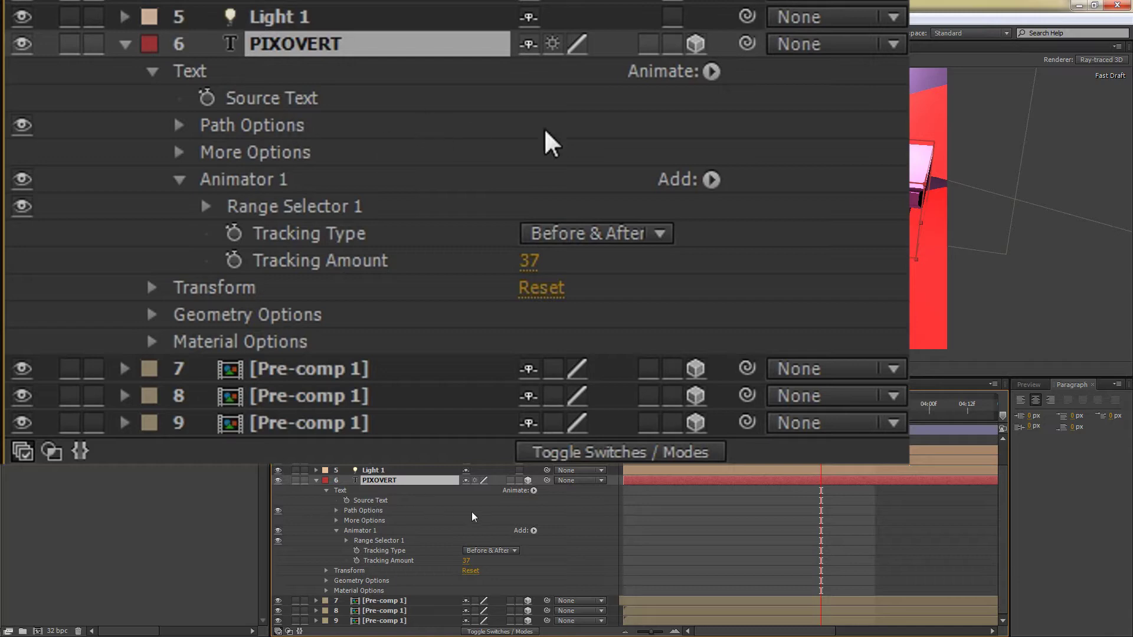
pyautogui.click(362, 531)
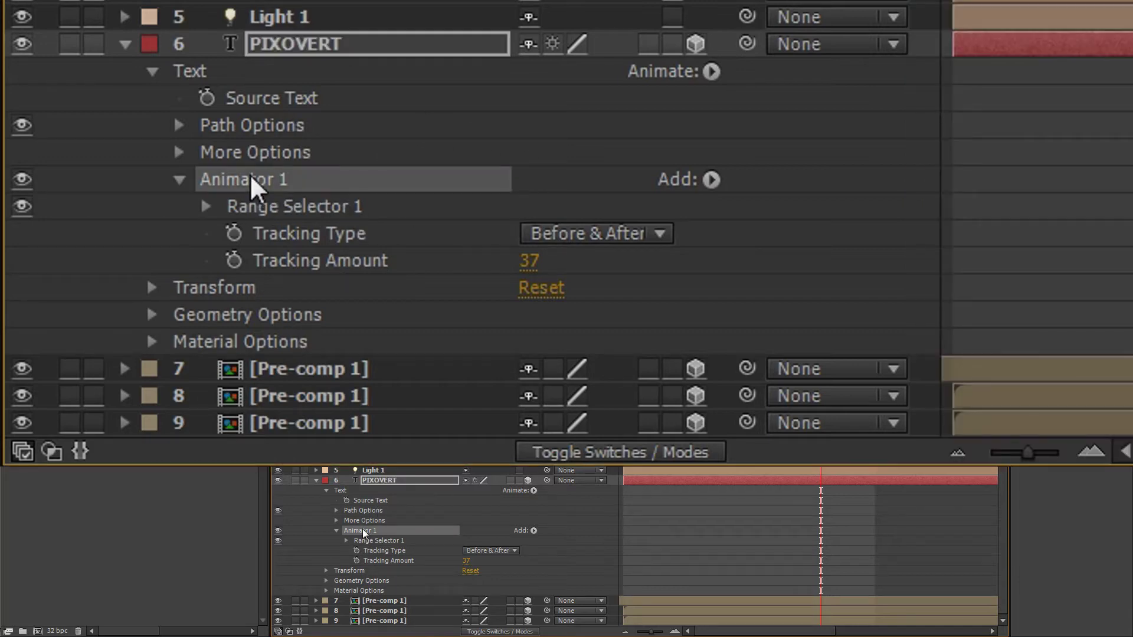
pyautogui.press('Delete')
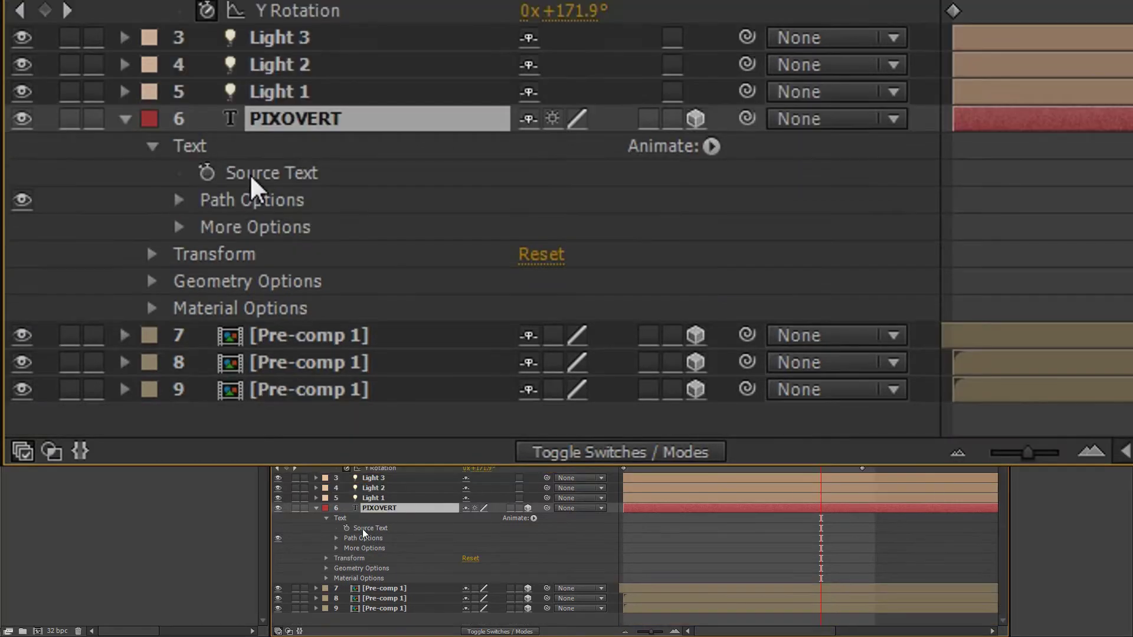
# - Add a Before & After Tracking animator to PIXOVERT, set Tracking Amount to 37 and keyframe it
pyautogui.click(710, 147)
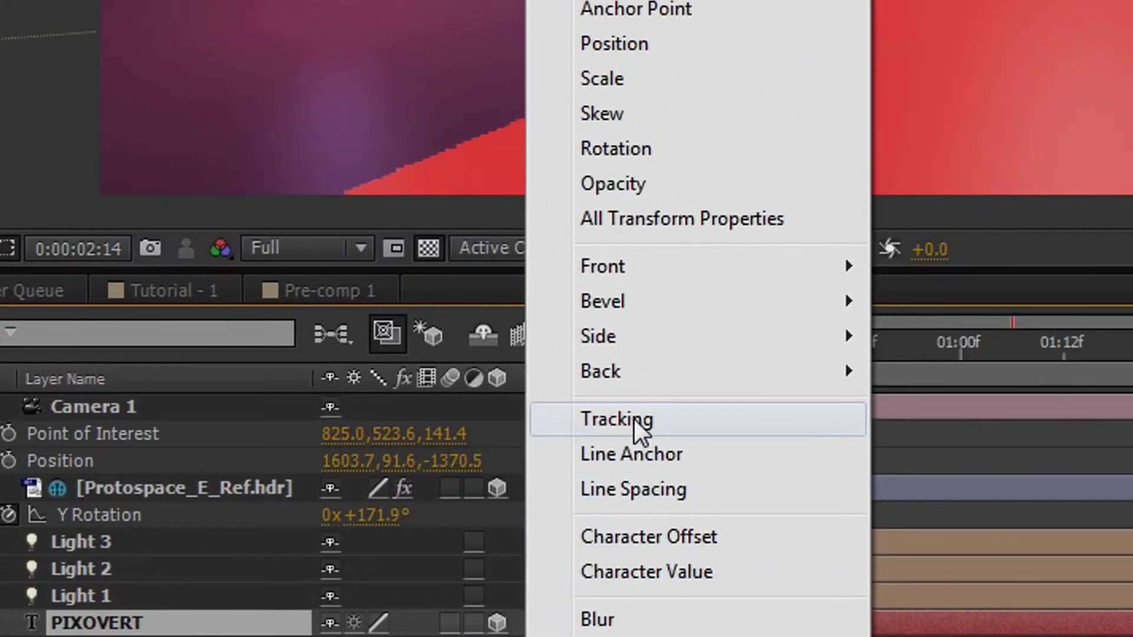
pyautogui.click(634, 420)
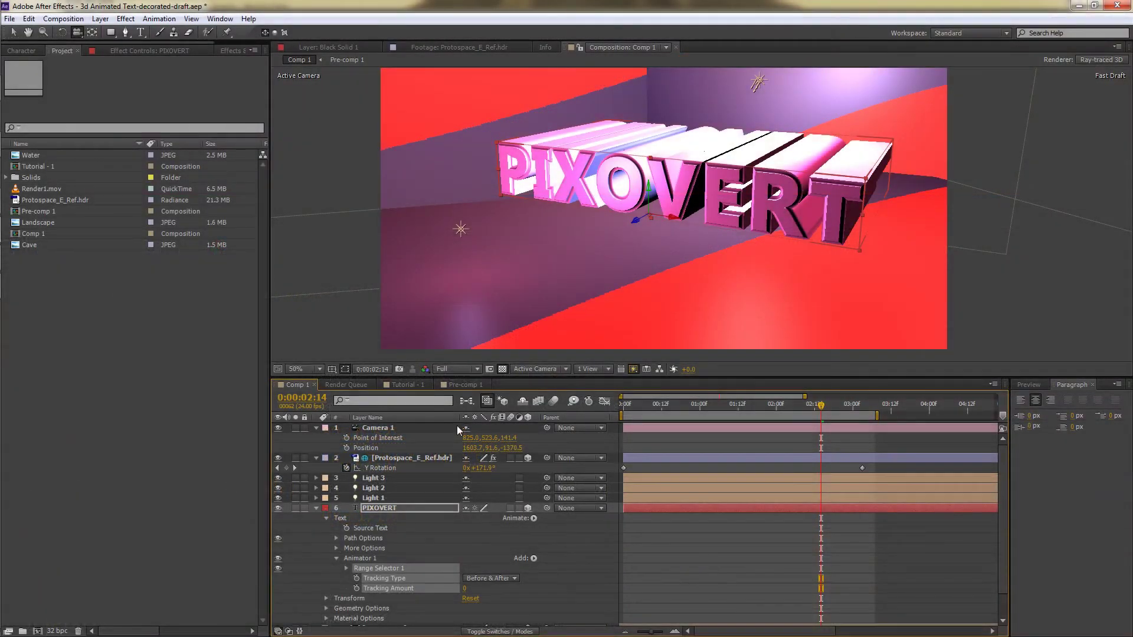
pyautogui.click(141, 33)
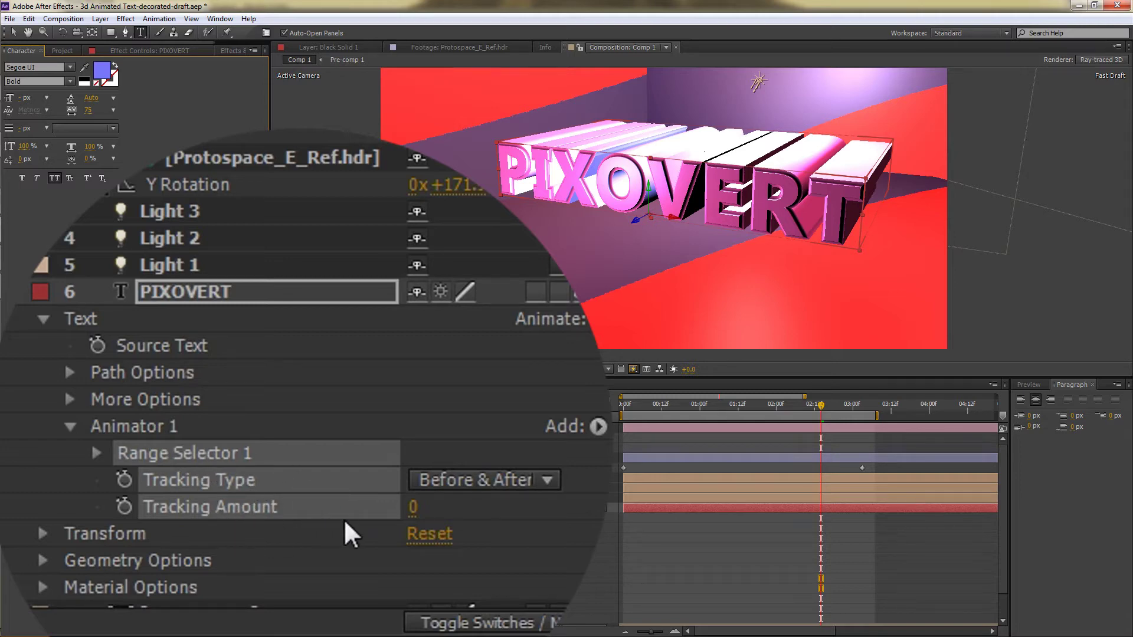
pyautogui.click(497, 483)
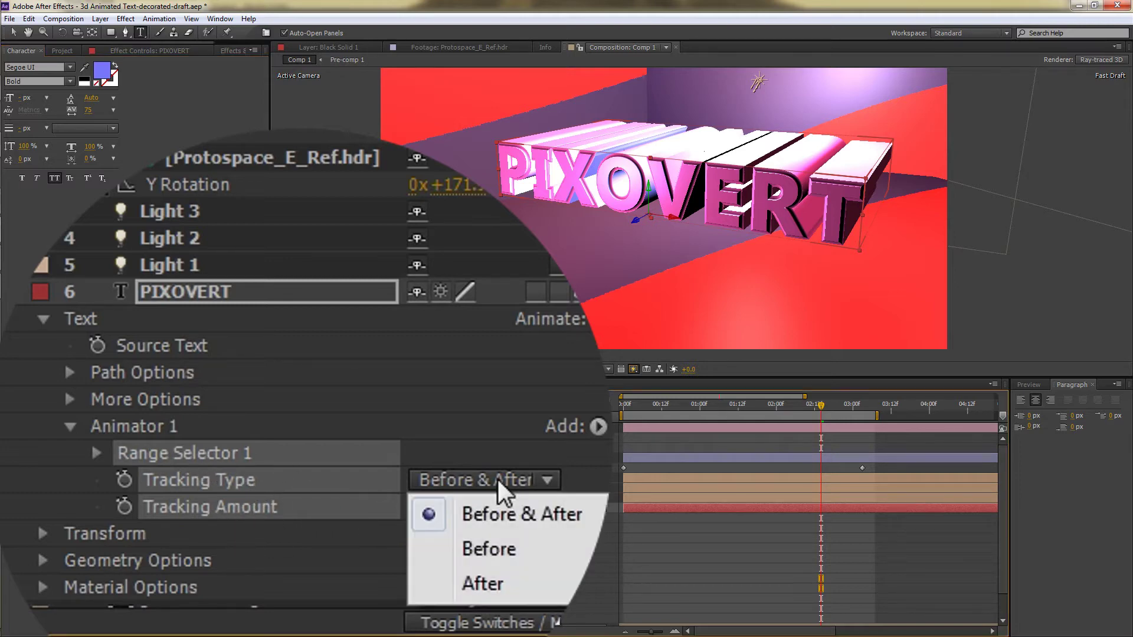
pyautogui.click(493, 511)
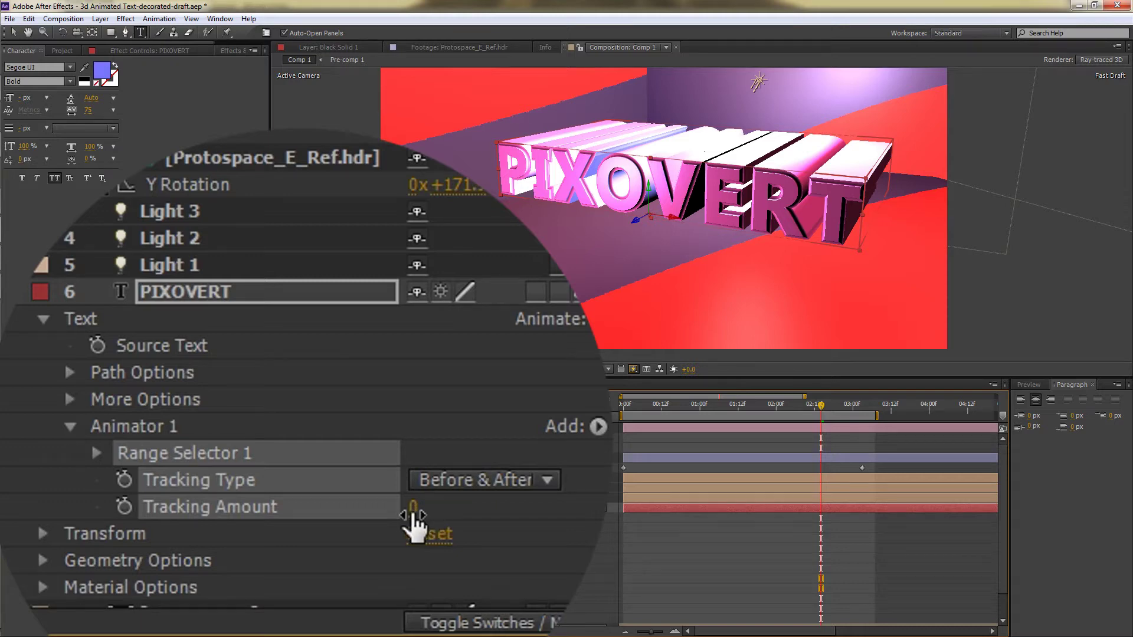
pyautogui.moveTo(416, 522); pyautogui.dragTo(469, 514)
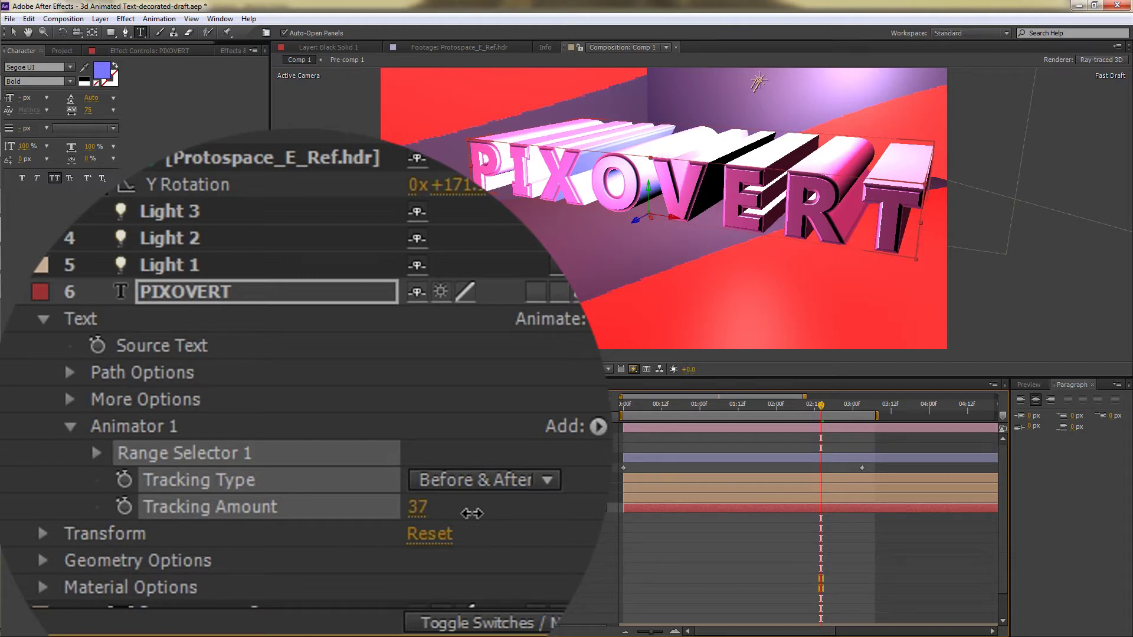
pyautogui.click(123, 507)
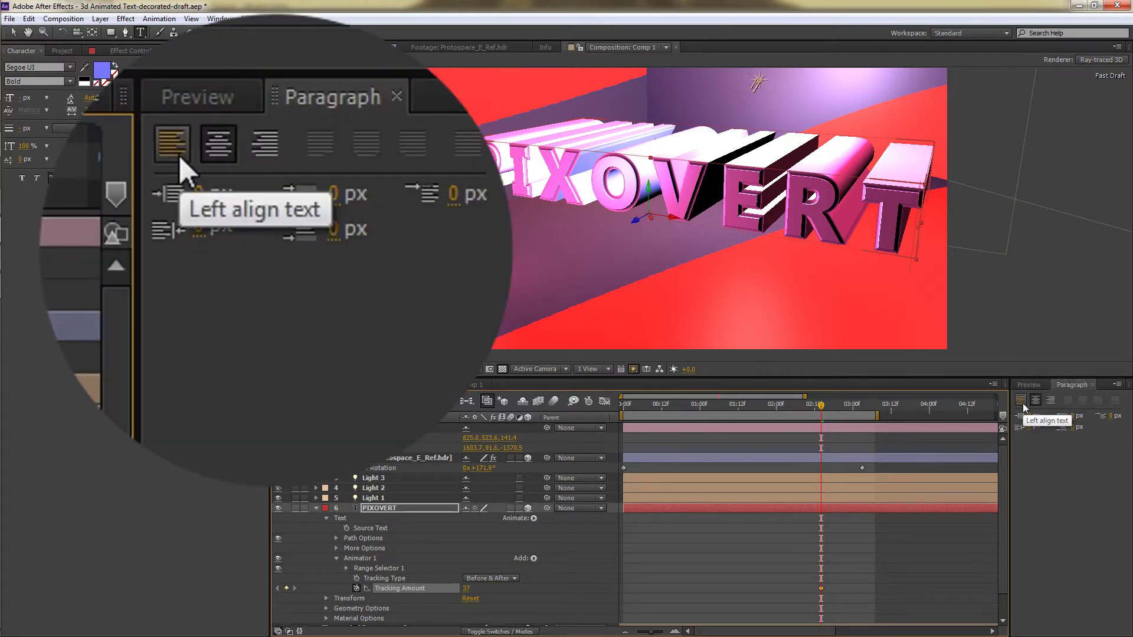
# - At 0:00, set PIXOVERT's Tracking Amount to -109 so the letters start squeezed into a block
pyautogui.click(1022, 401)
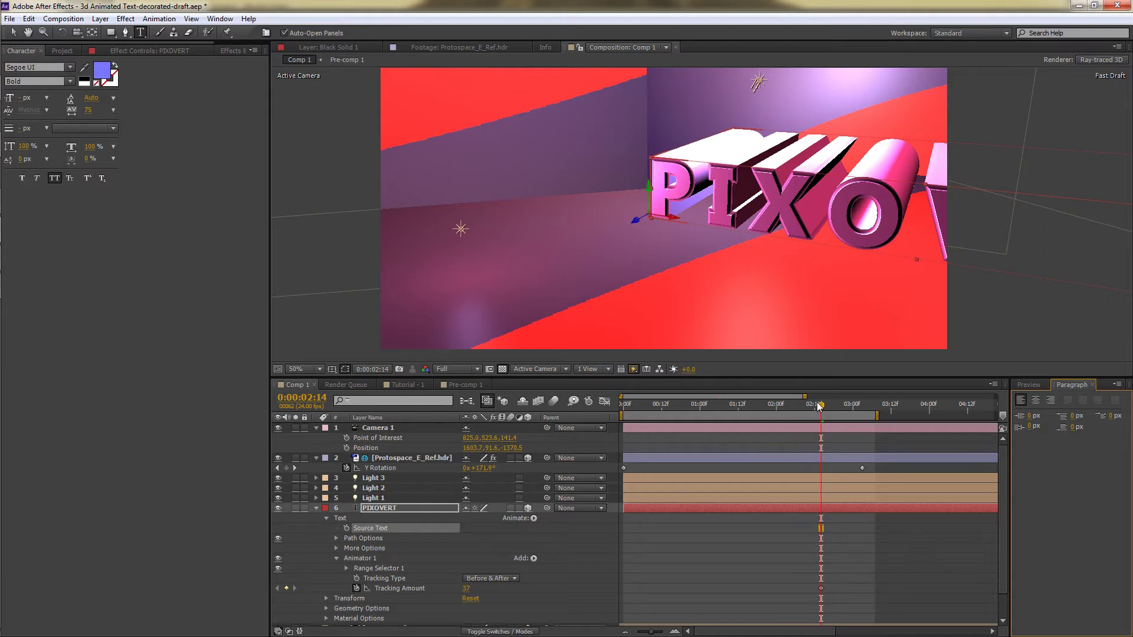
pyautogui.moveTo(817, 411); pyautogui.dragTo(606, 405)
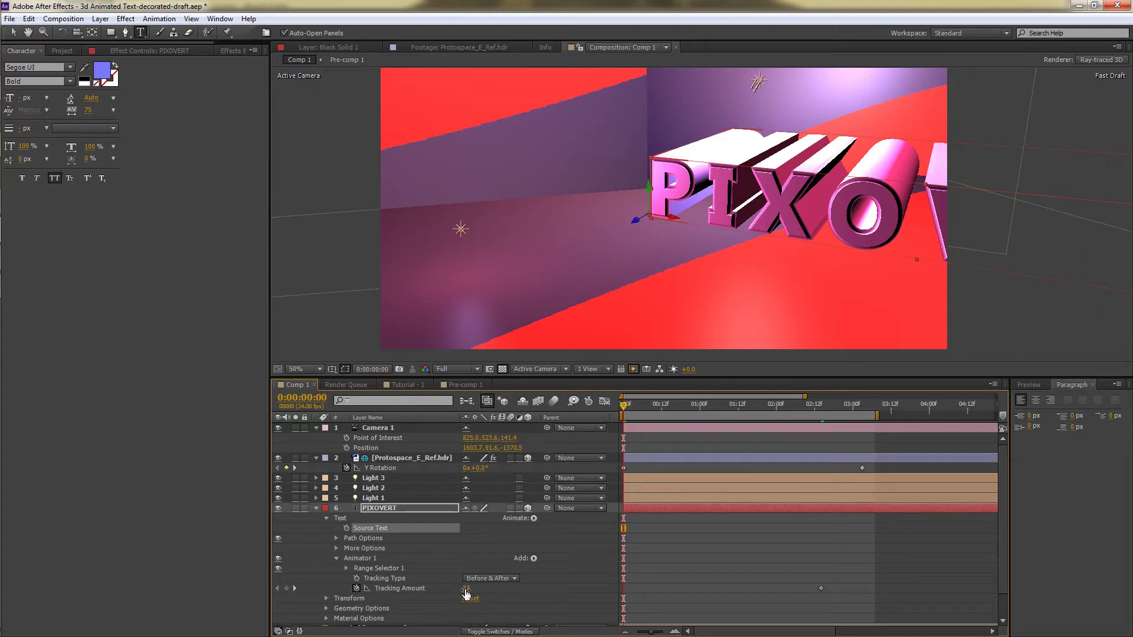
pyautogui.moveTo(468, 590); pyautogui.dragTo(379, 583)
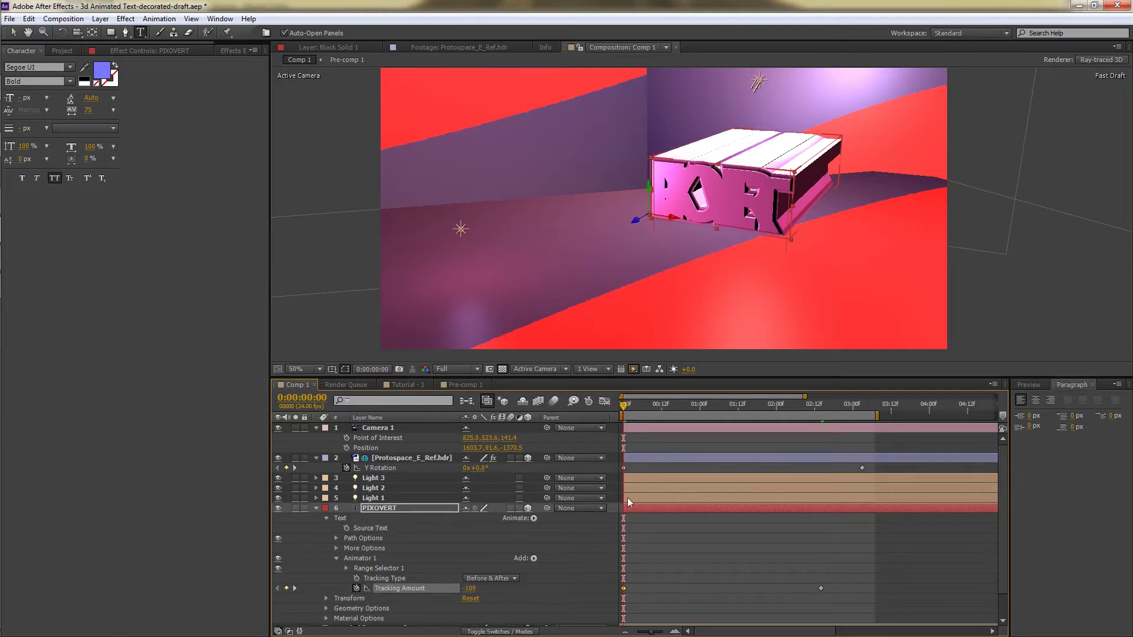
pyautogui.moveTo(624, 405); pyautogui.dragTo(741, 406)
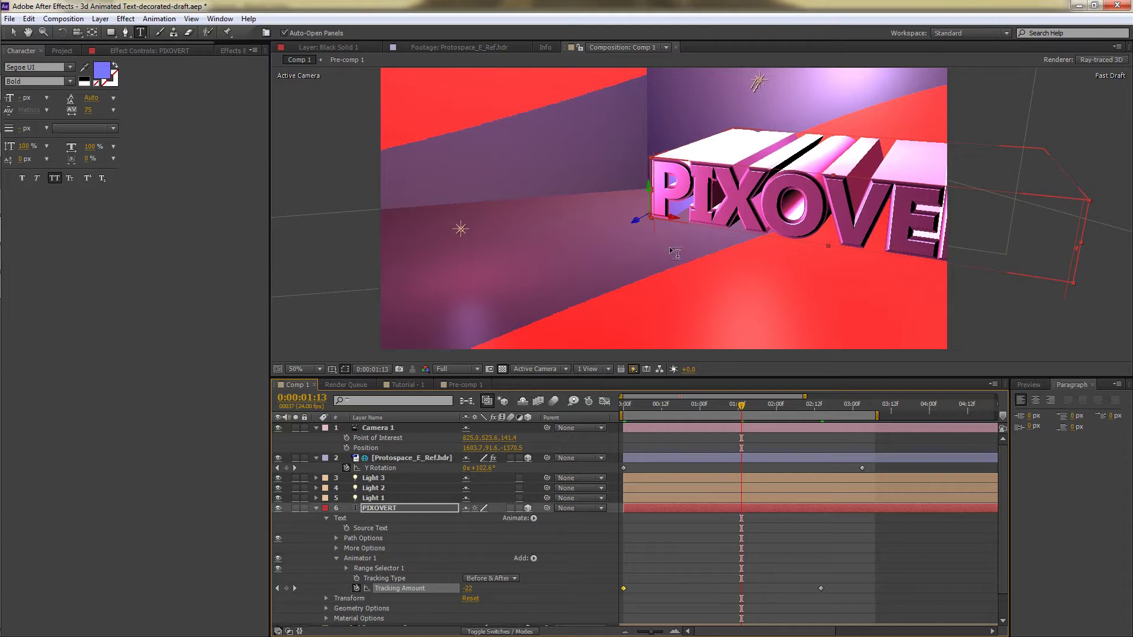
# - Centre-align PIXOVERT and preview the letters sliding apart, ending back at the first frame
pyautogui.click(1036, 400)
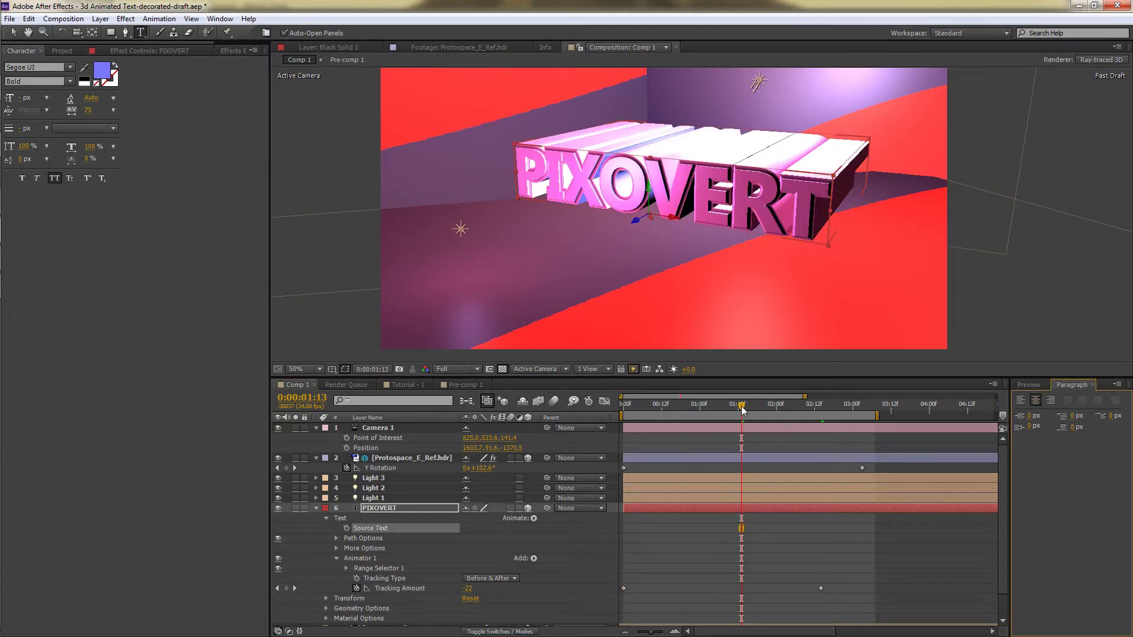
pyautogui.moveTo(741, 406); pyautogui.dragTo(658, 412)
pyautogui.press('space')
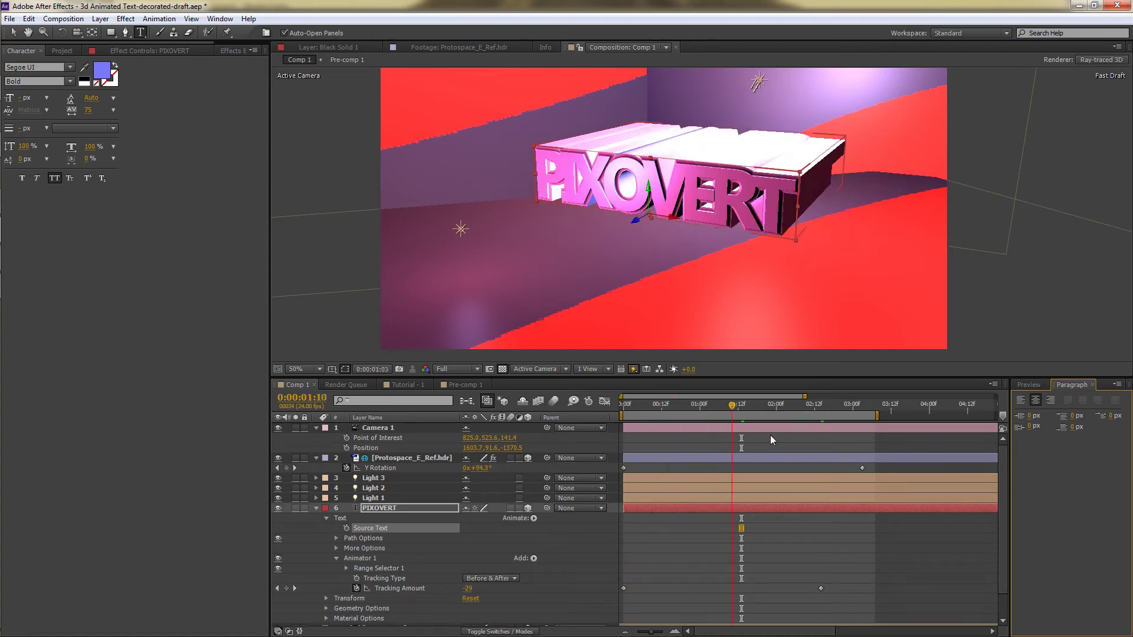
pyautogui.click(848, 438)
pyautogui.press('Home')
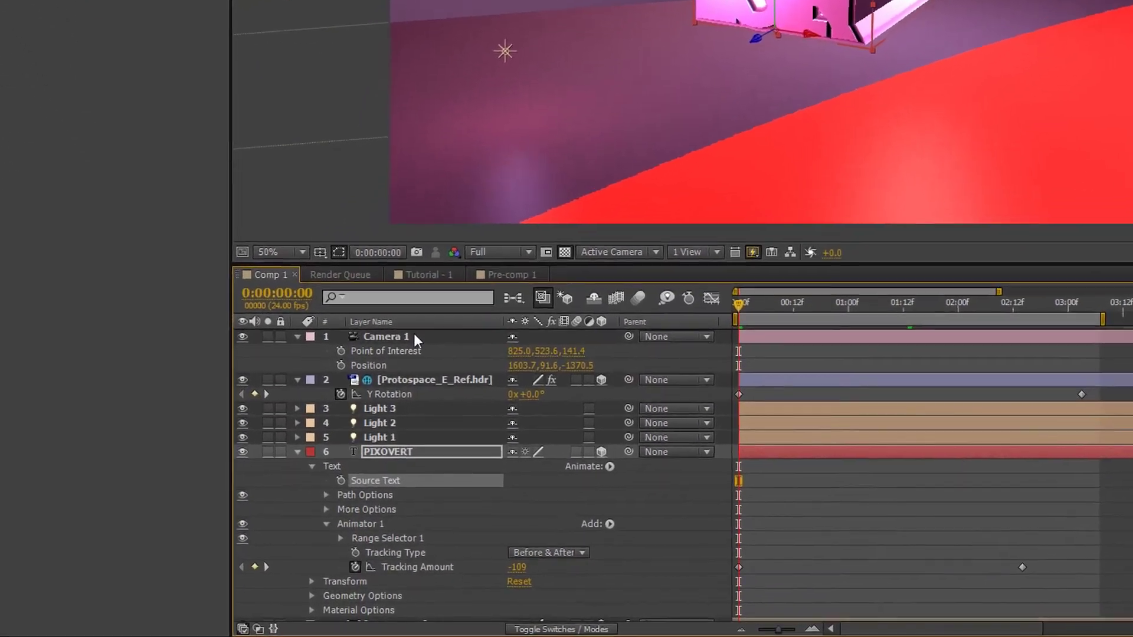
# - Expand Camera 1's transform properties and keyframe its Point of Interest at 0:00:02:10
pyautogui.click(390, 428)
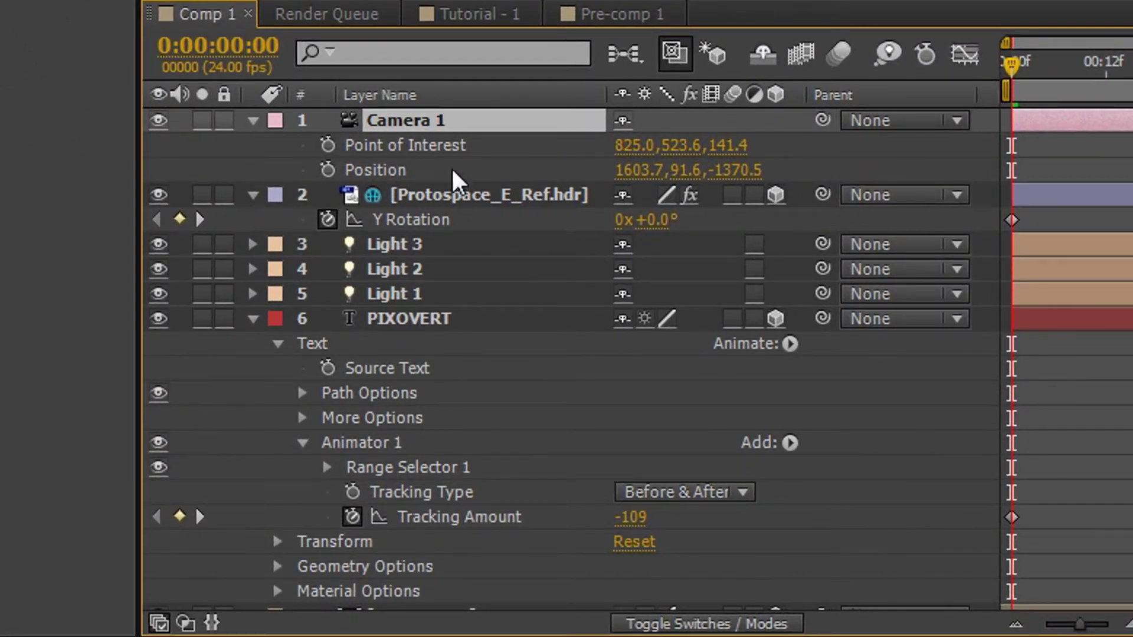
pyautogui.click(253, 121)
pyautogui.click(253, 120)
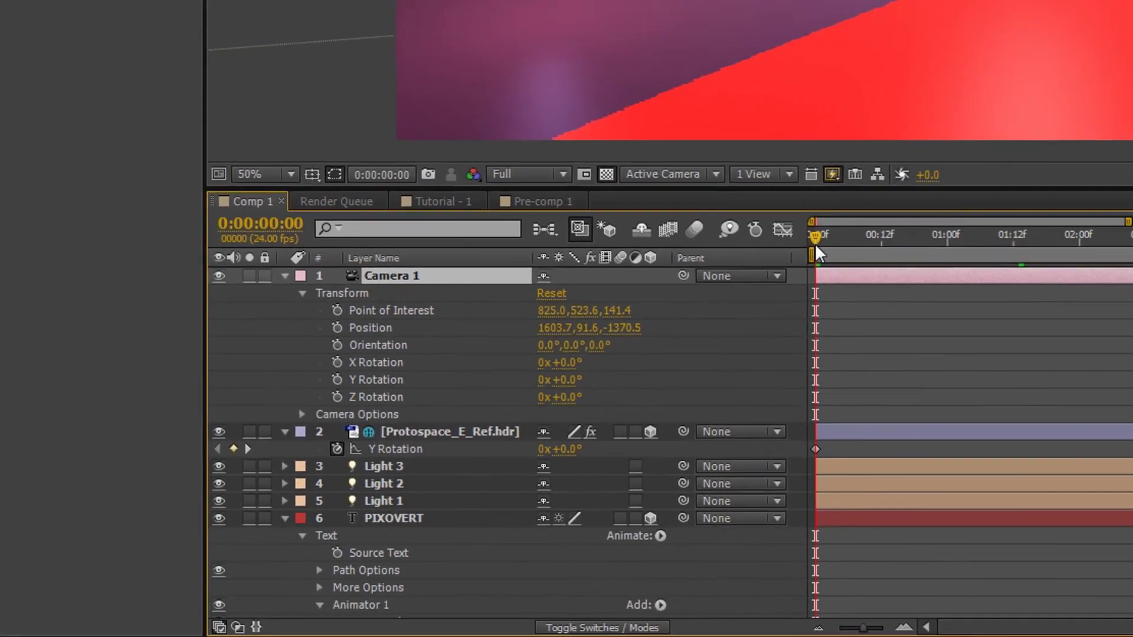
pyautogui.moveTo(816, 243); pyautogui.dragTo(1132, 243)
pyautogui.moveTo(823, 409)
pyautogui.mouseDown()
pyautogui.moveTo(841, 409)
pyautogui.moveTo(811, 413)
pyautogui.mouseUp()
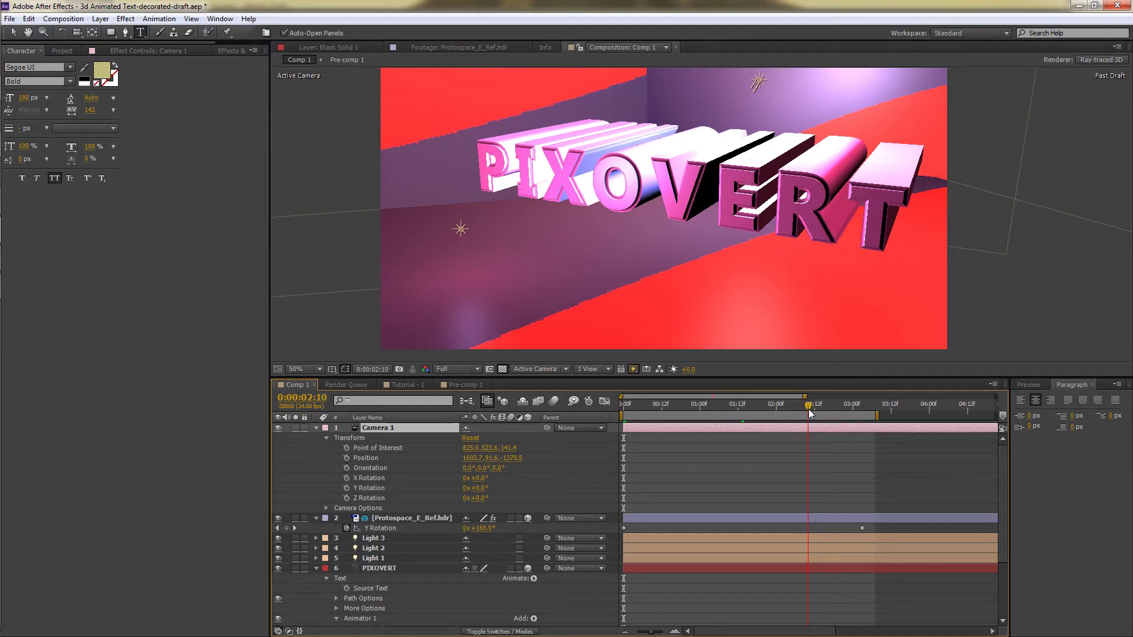
pyautogui.click(347, 448)
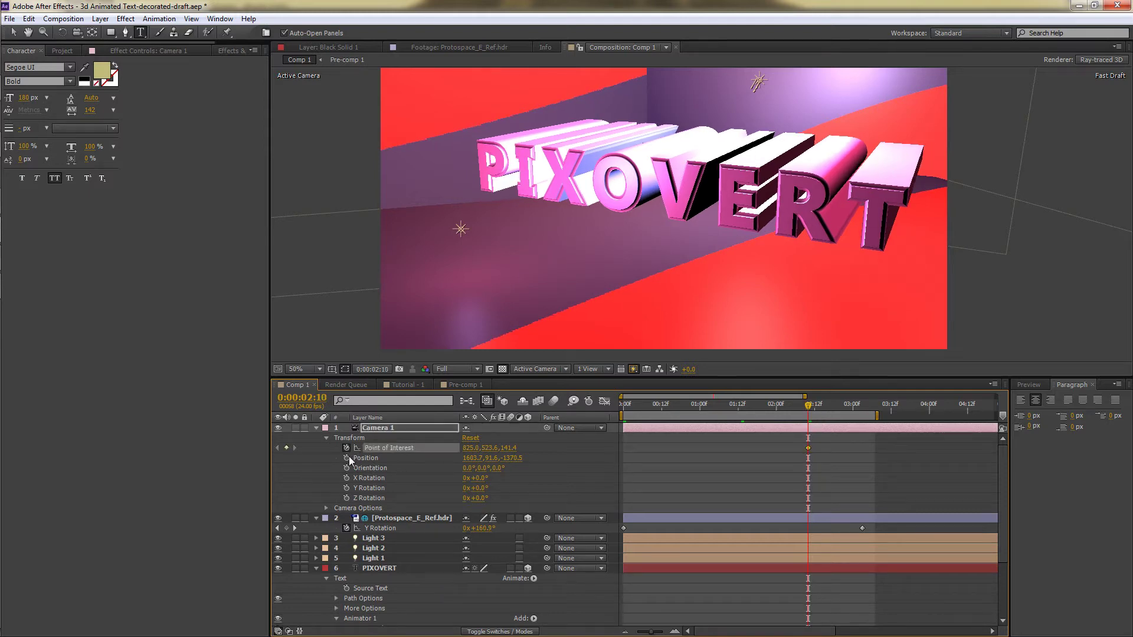
# - Keyframe Camera 1's Position at 2:10 and return to the first frame
pyautogui.click(347, 458)
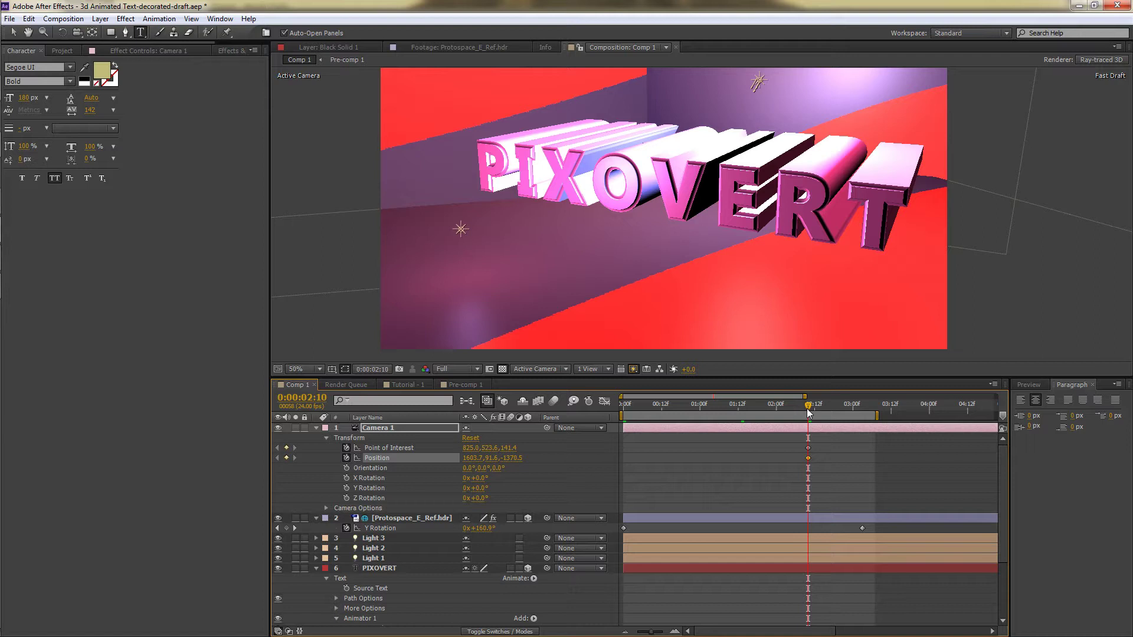
pyautogui.moveTo(809, 413); pyautogui.dragTo(580, 408)
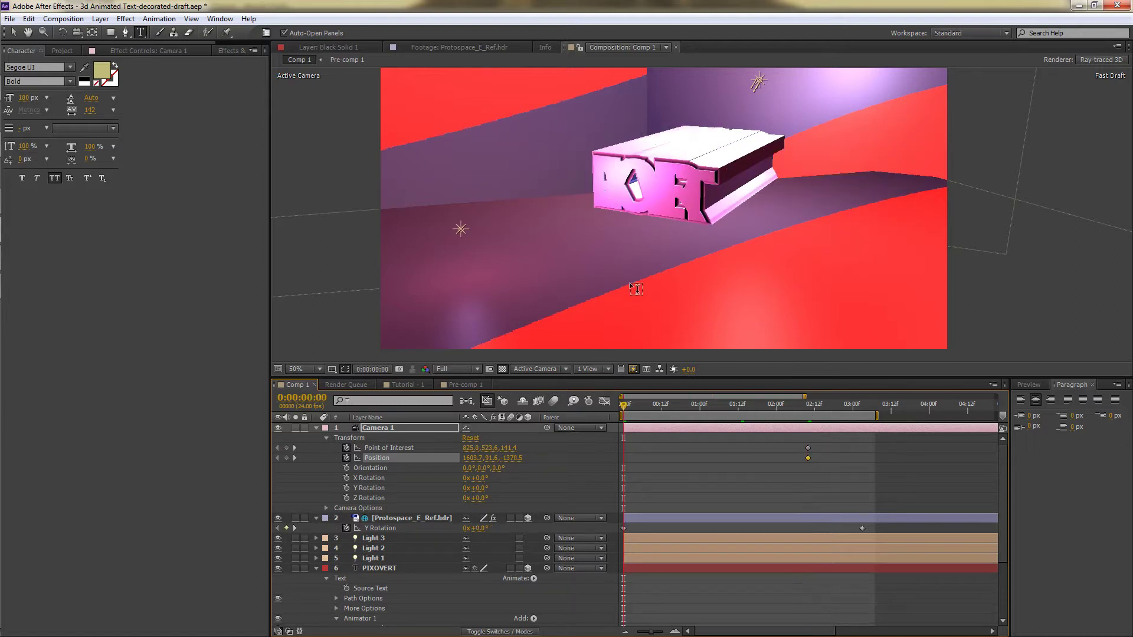
pyautogui.press('c')
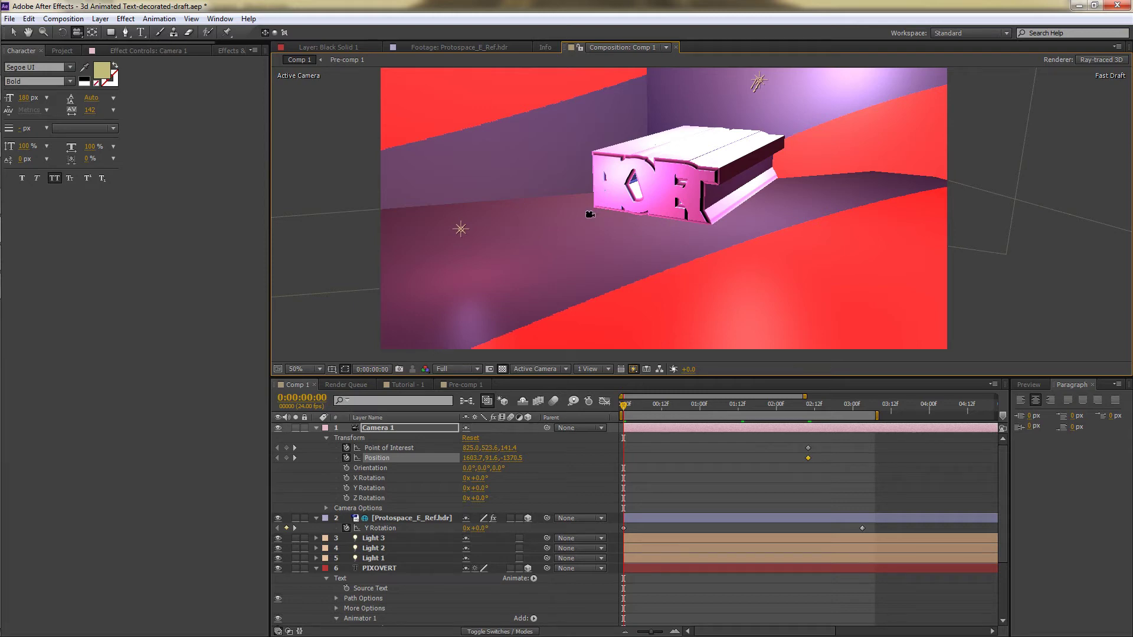
# - Orbit Camera 1 at 0:00 so PIXOVERT is viewed from a new starting angle
pyautogui.moveTo(589, 215); pyautogui.dragTo(629, 208)
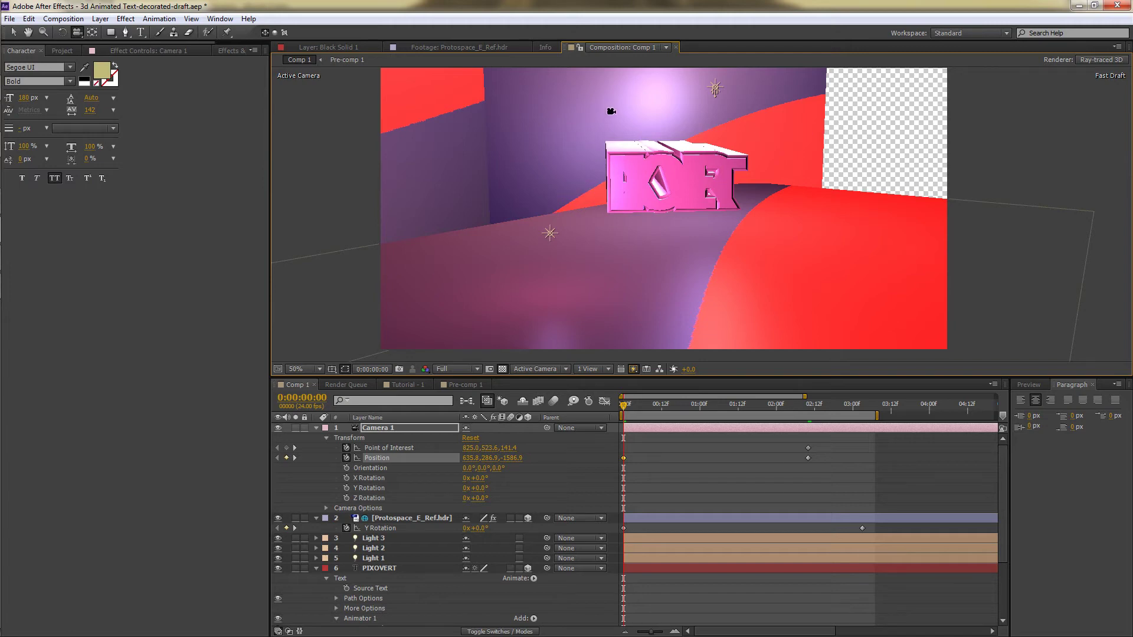
pyautogui.moveTo(625, 117); pyautogui.dragTo(595, 116)
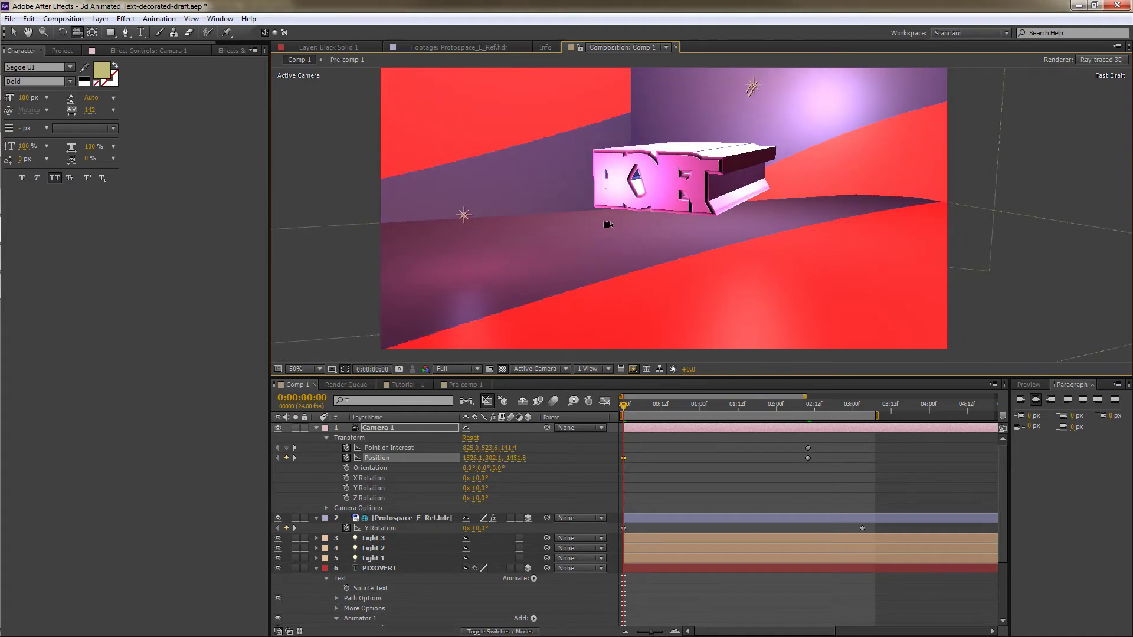
# - Orbit and track Camera 1 at 0:00 until PIXOVERT fills the frame (Position 868.9,360.1,-509.1)
pyautogui.moveTo(638, 251); pyautogui.dragTo(689, 283)
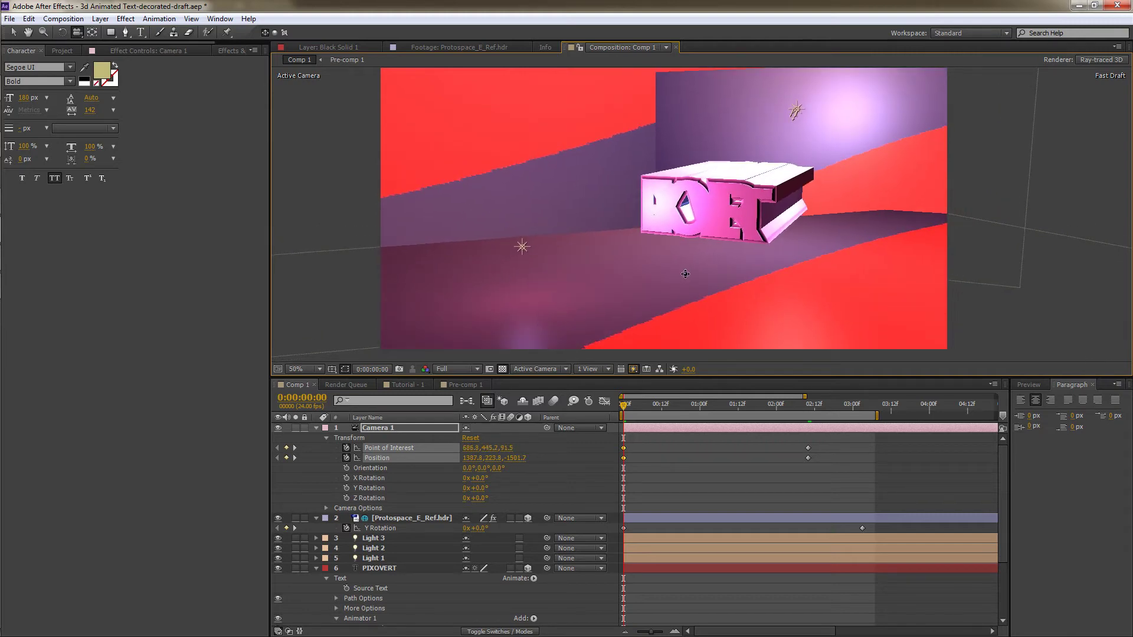
pyautogui.moveTo(654, 241); pyautogui.dragTo(639, 107)
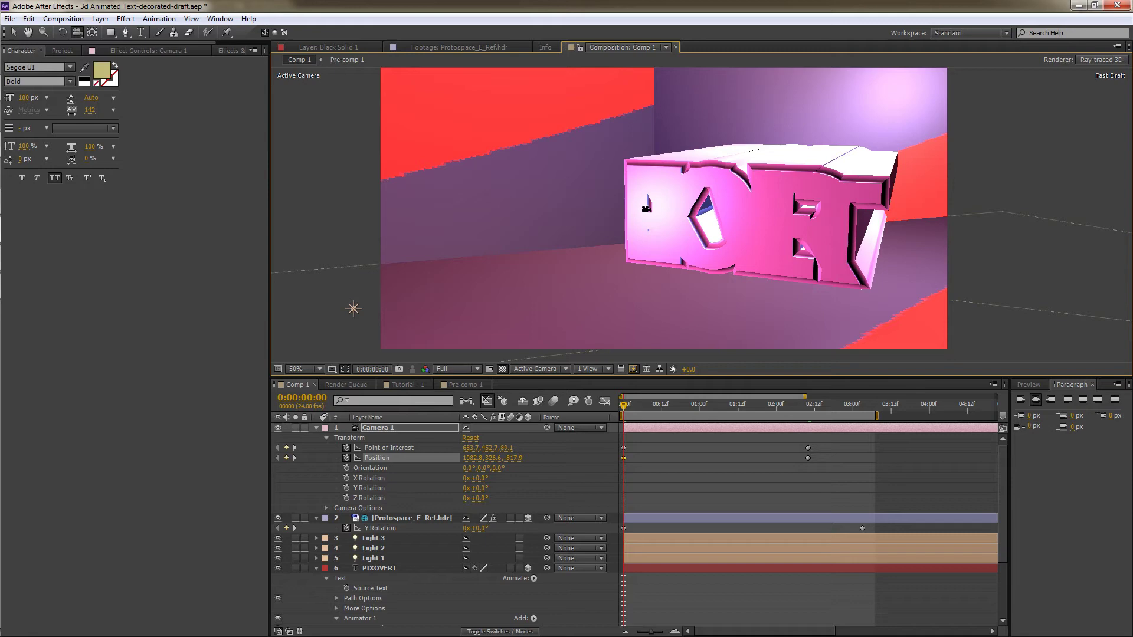
pyautogui.moveTo(627, 210); pyautogui.dragTo(561, 239)
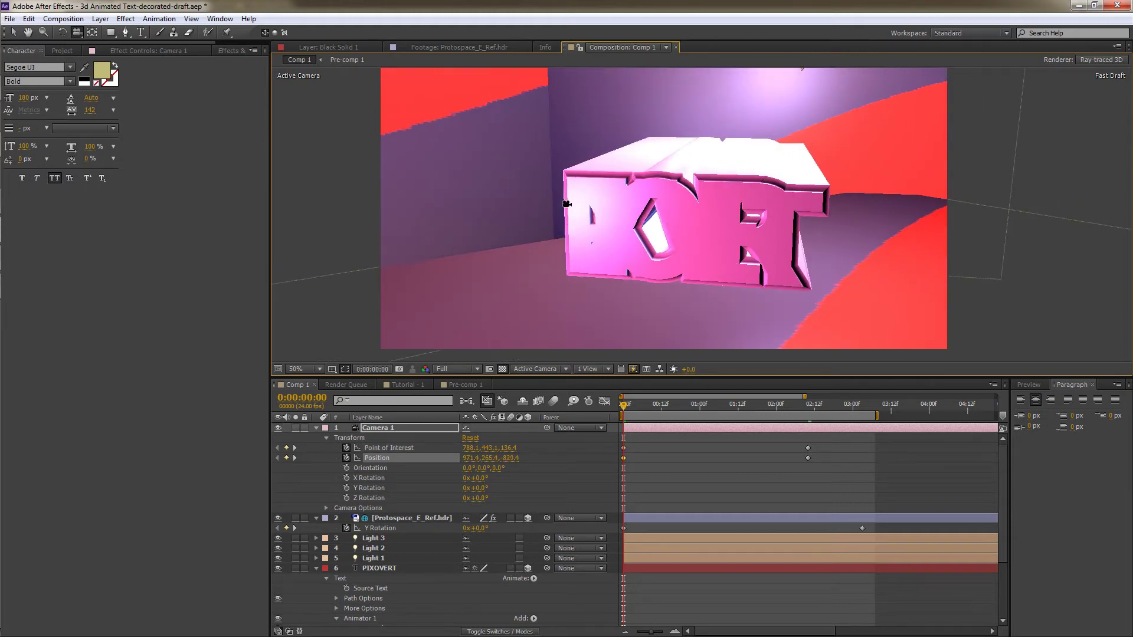
pyautogui.moveTo(549, 208); pyautogui.dragTo(570, 209)
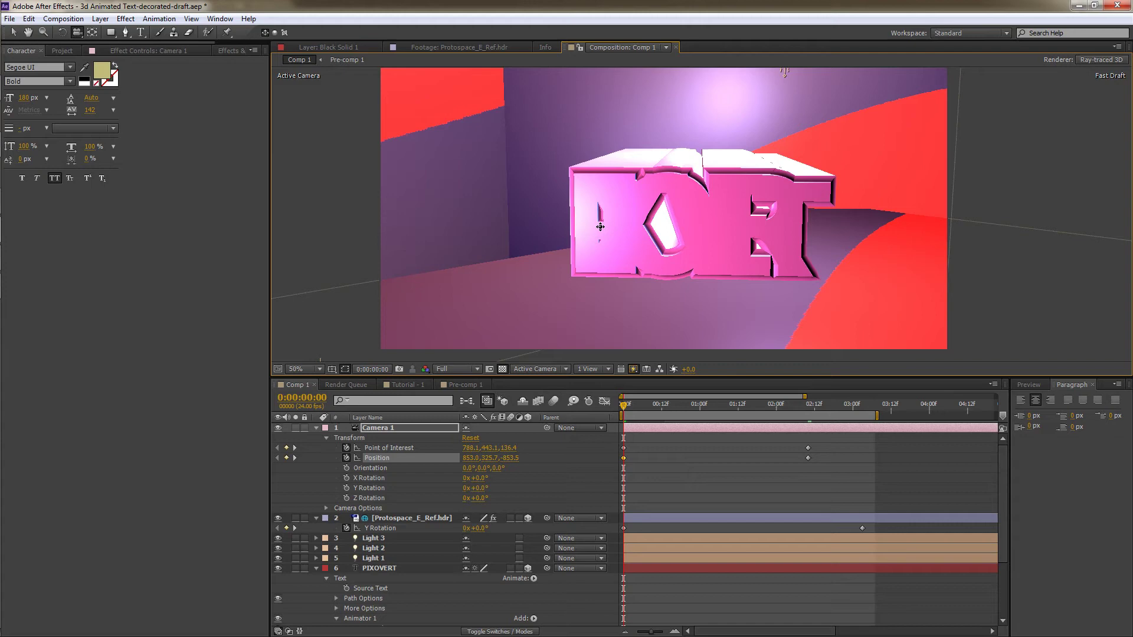
pyautogui.moveTo(601, 227); pyautogui.dragTo(596, 164)
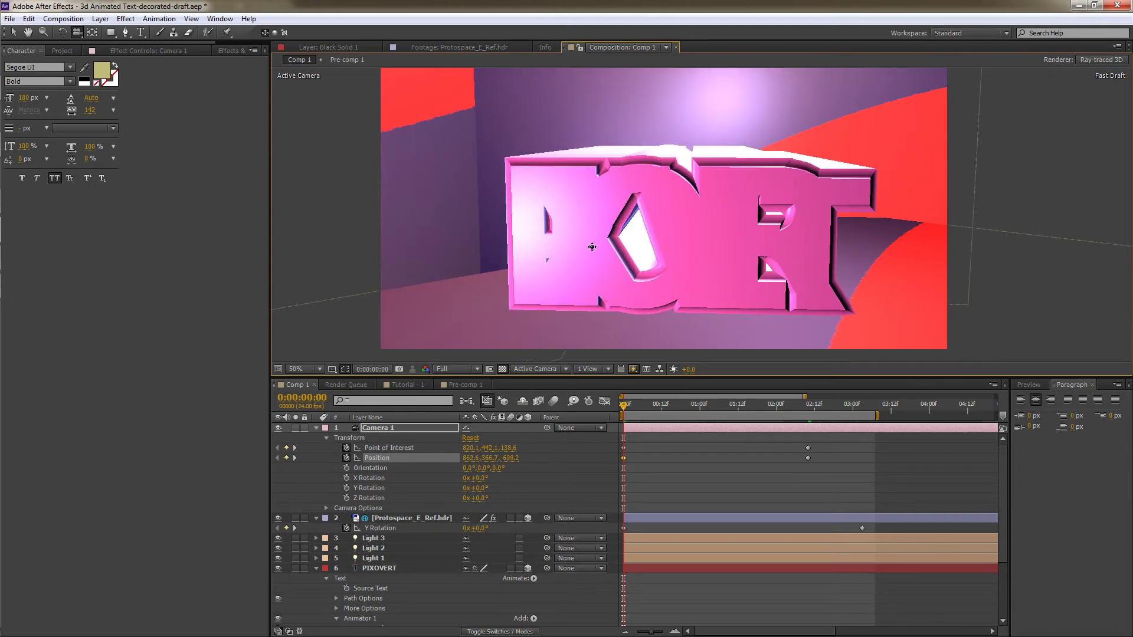
pyautogui.moveTo(592, 247); pyautogui.dragTo(672, 269)
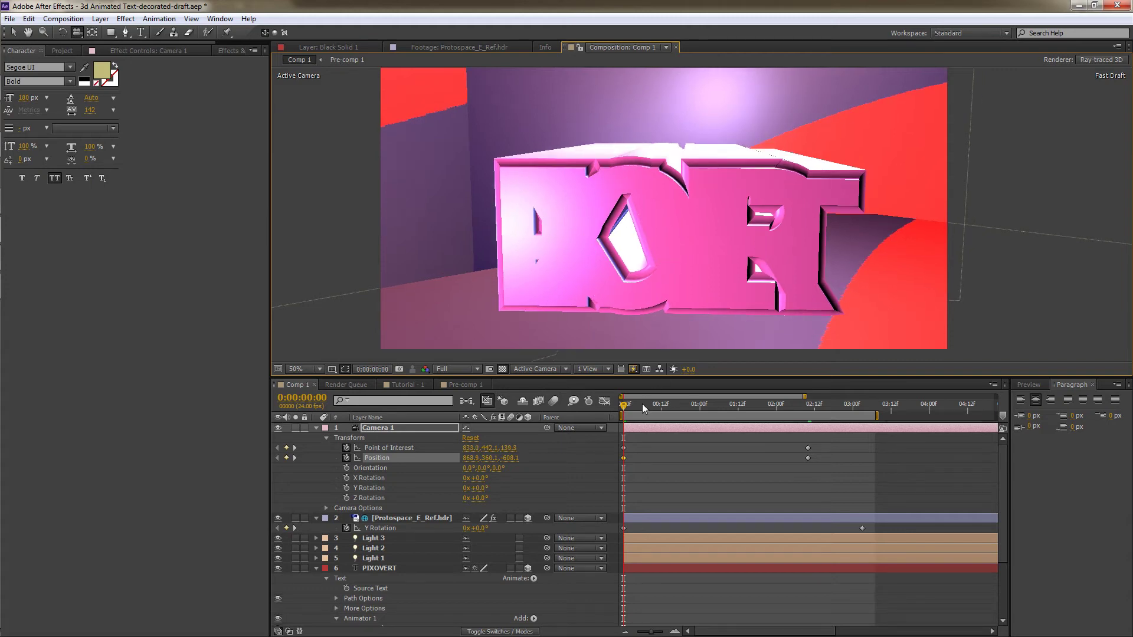
pyautogui.press('space')
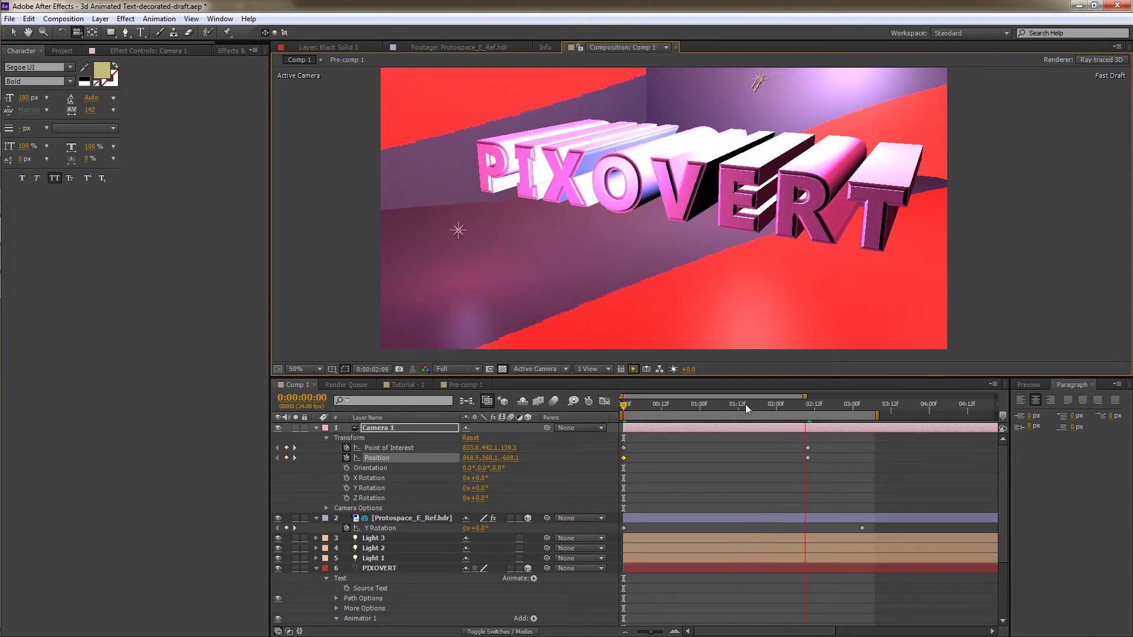
pyautogui.press('space')
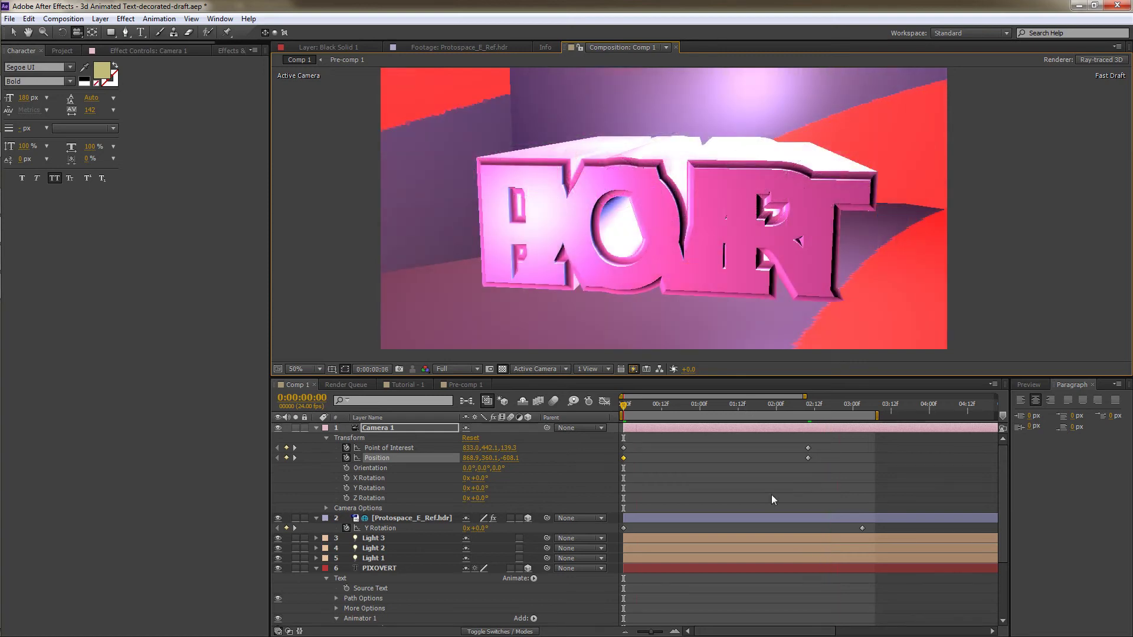
# - Move PIXOVERT's final Tracking Amount keyframe slightly earlier, to about 2:14
pyautogui.click(373, 569)
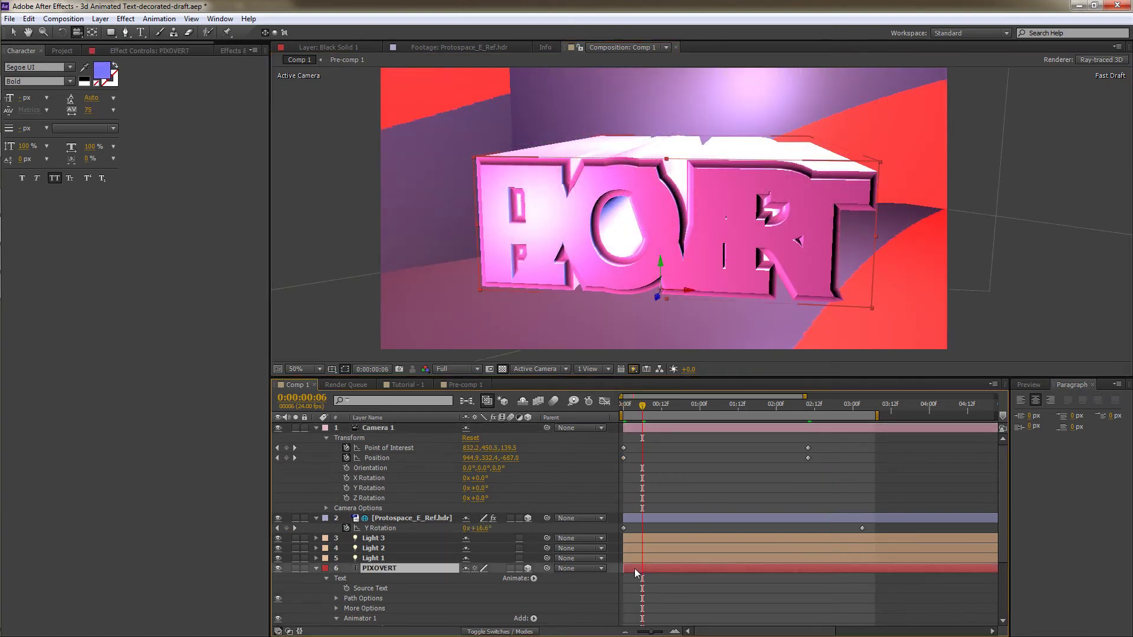
pyautogui.moveTo(1000, 445); pyautogui.dragTo(997, 523)
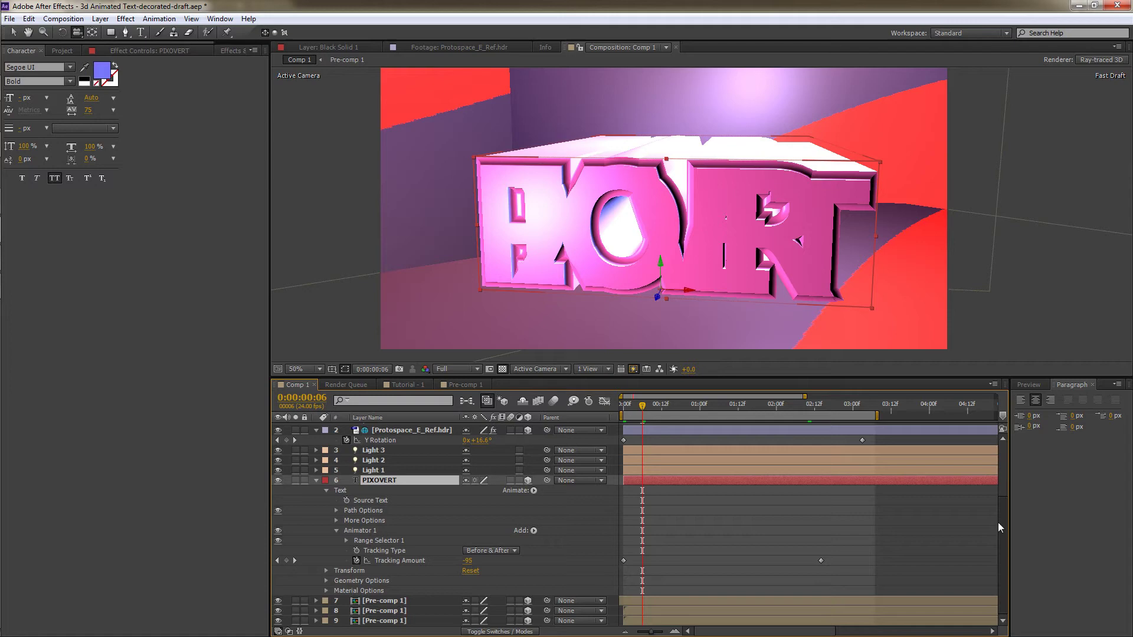
pyautogui.moveTo(817, 562); pyautogui.dragTo(785, 562)
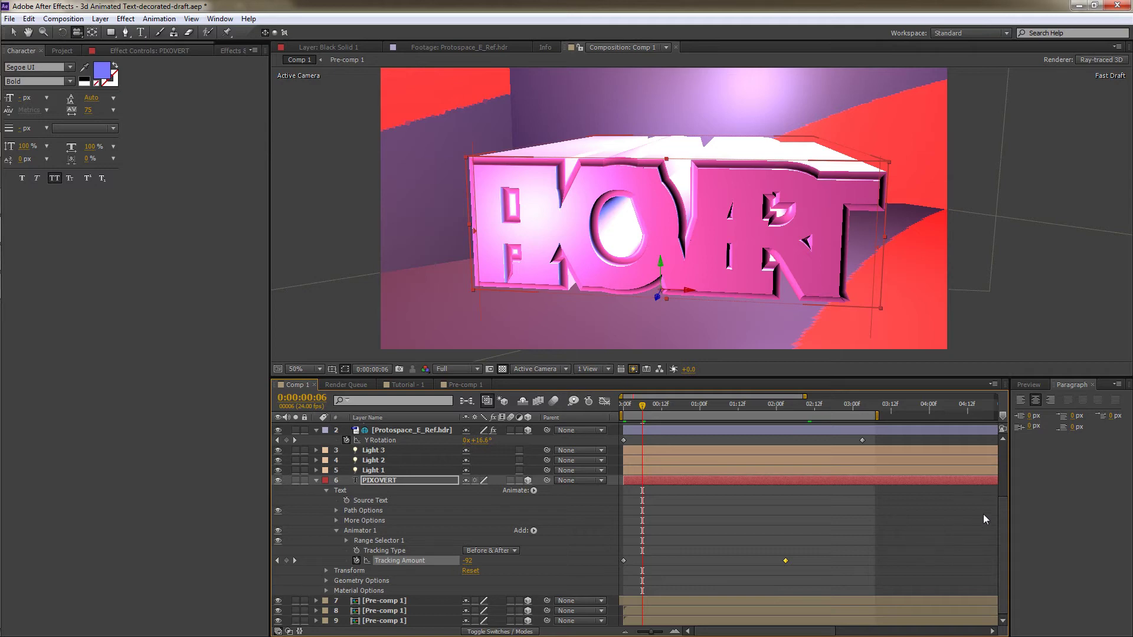
# - Scrub the timeline to check the letters spreading to Tracking Amount 37 and the HDR rotation
pyautogui.moveTo(1002, 512); pyautogui.dragTo(1004, 415)
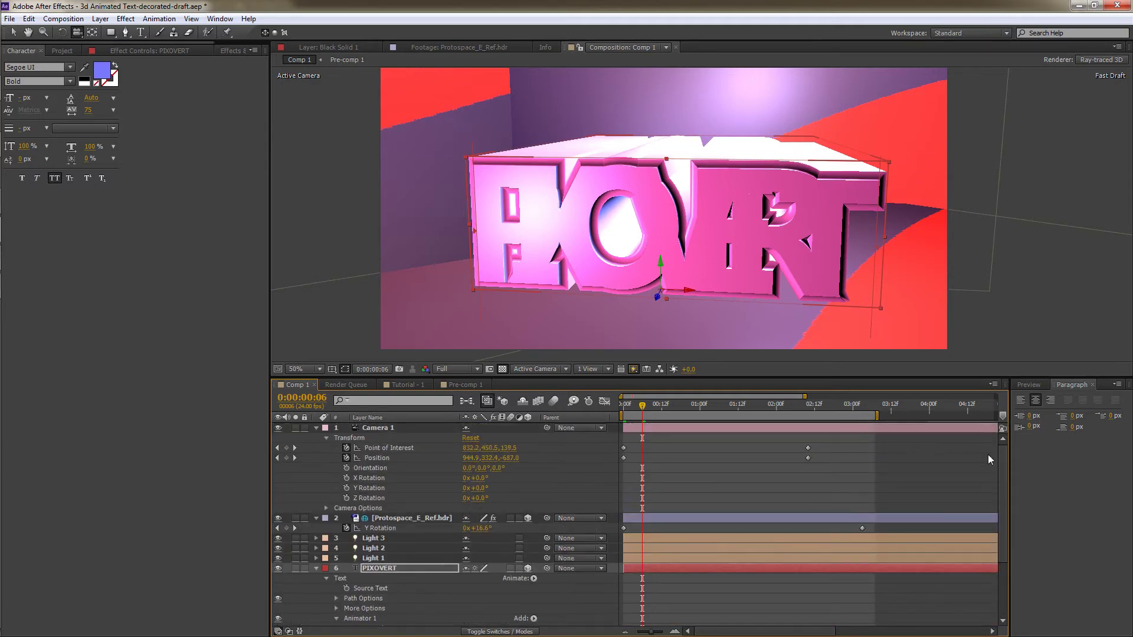
pyautogui.moveTo(997, 482); pyautogui.dragTo(991, 514)
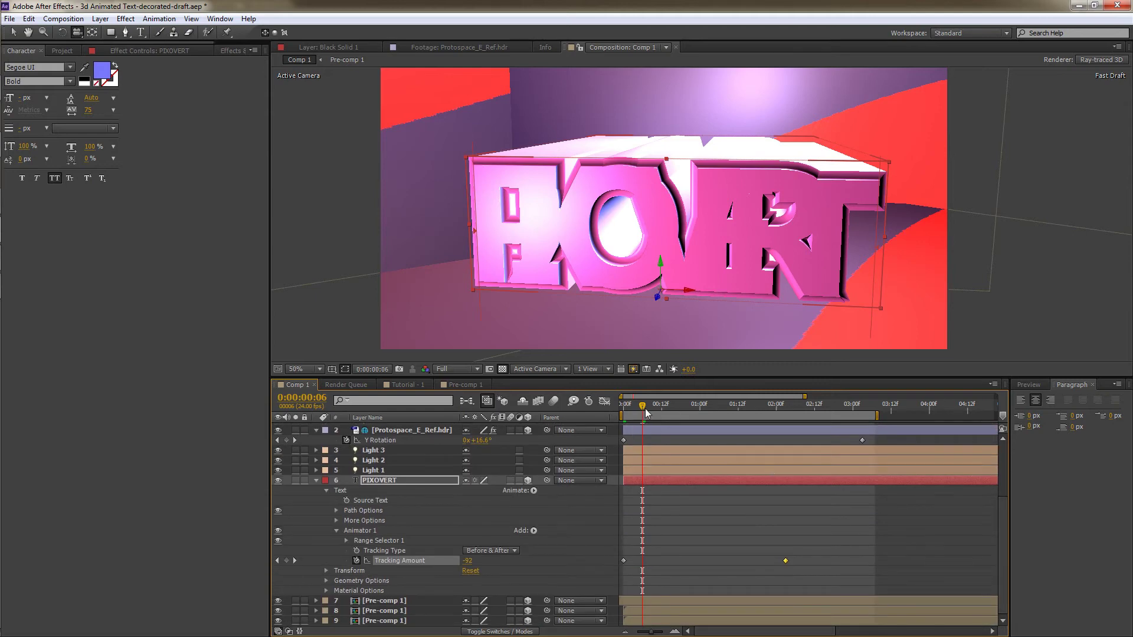
pyautogui.moveTo(646, 413); pyautogui.dragTo(783, 411)
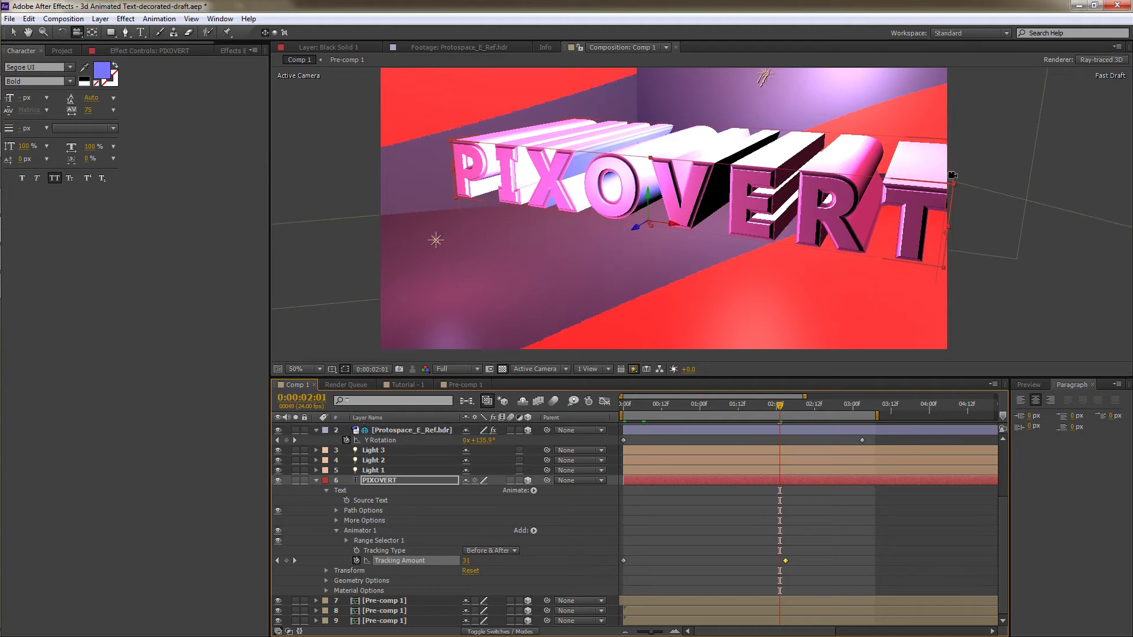
pyautogui.moveTo(782, 407); pyautogui.dragTo(839, 410)
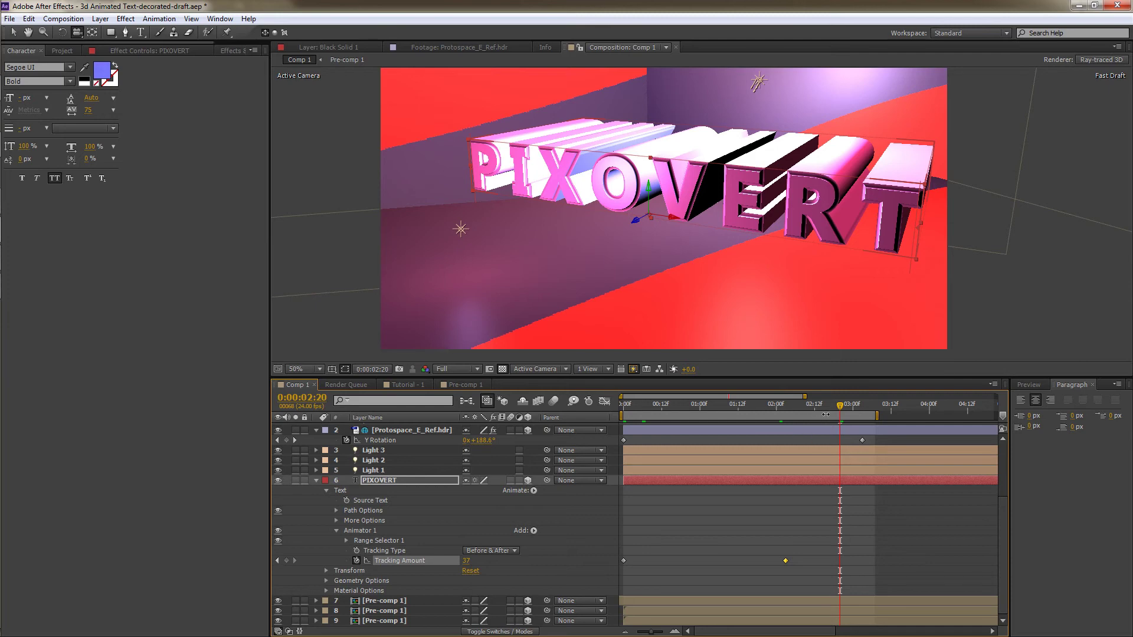
# - Select the Protospace_E_Ref.hdr layer, reveal its Options, and scrub to where its rotation ends
pyautogui.moveTo(844, 414); pyautogui.dragTo(616, 412)
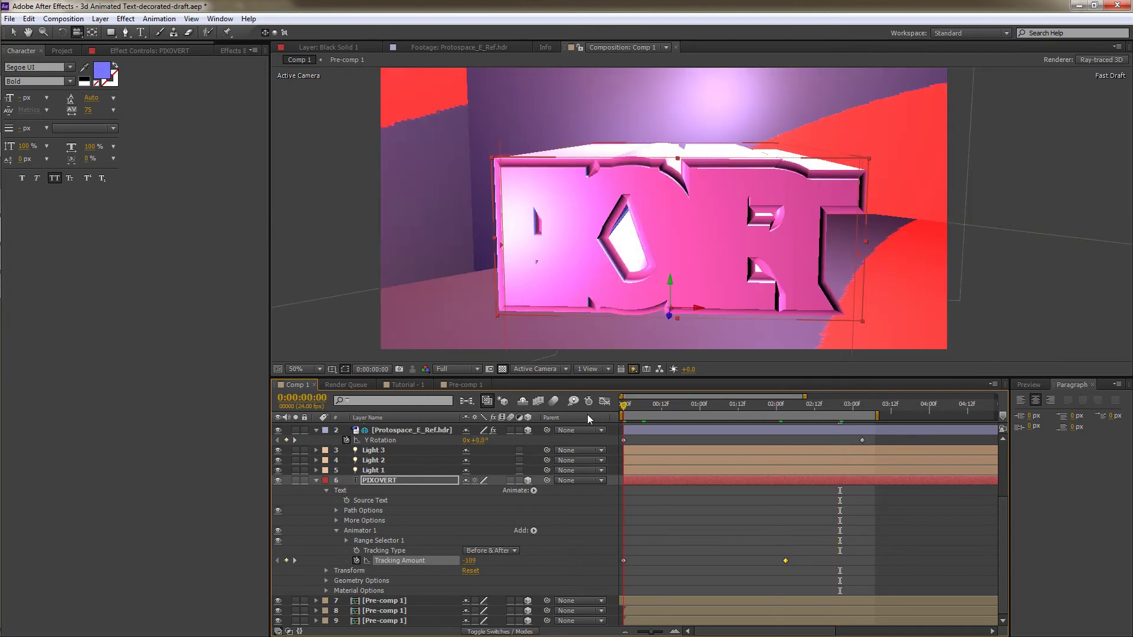
pyautogui.click(395, 431)
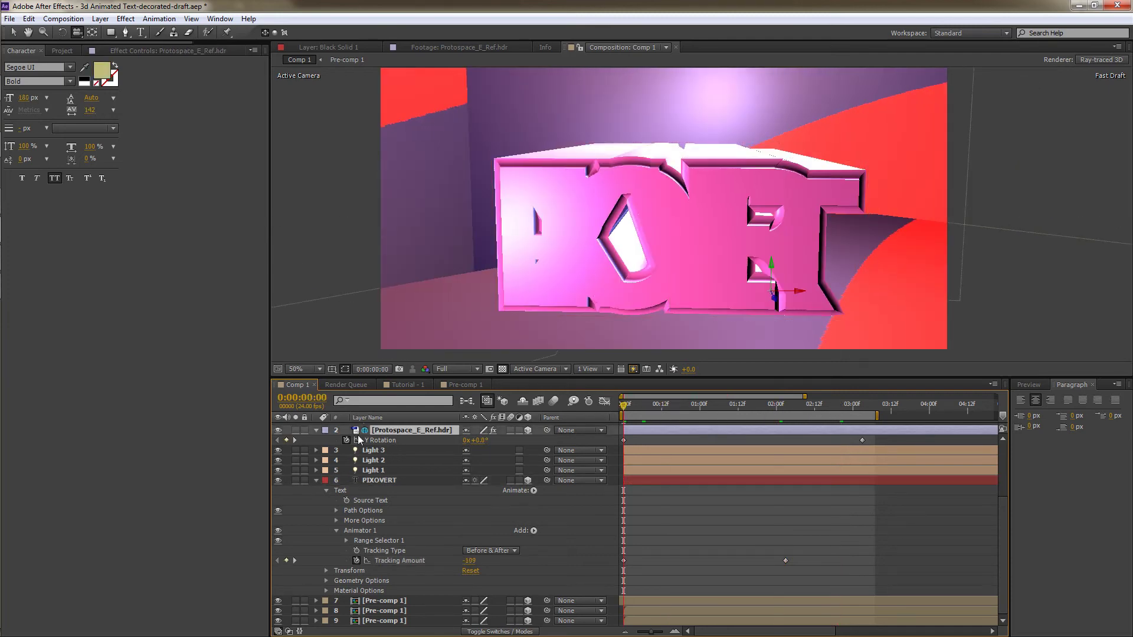
pyautogui.click(317, 430)
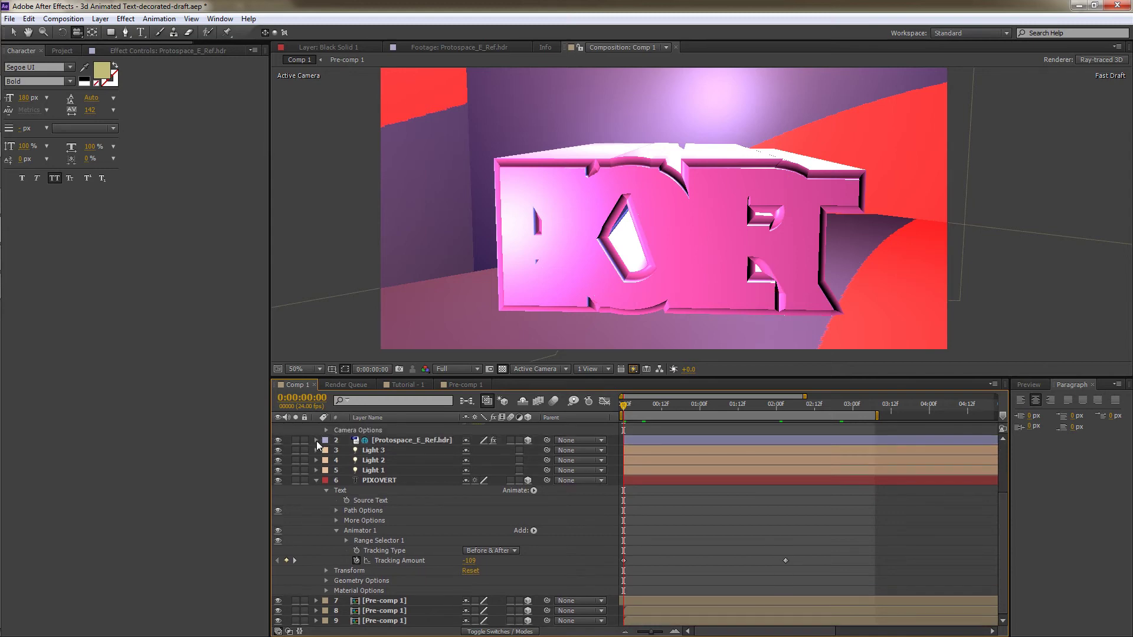
pyautogui.click(316, 440)
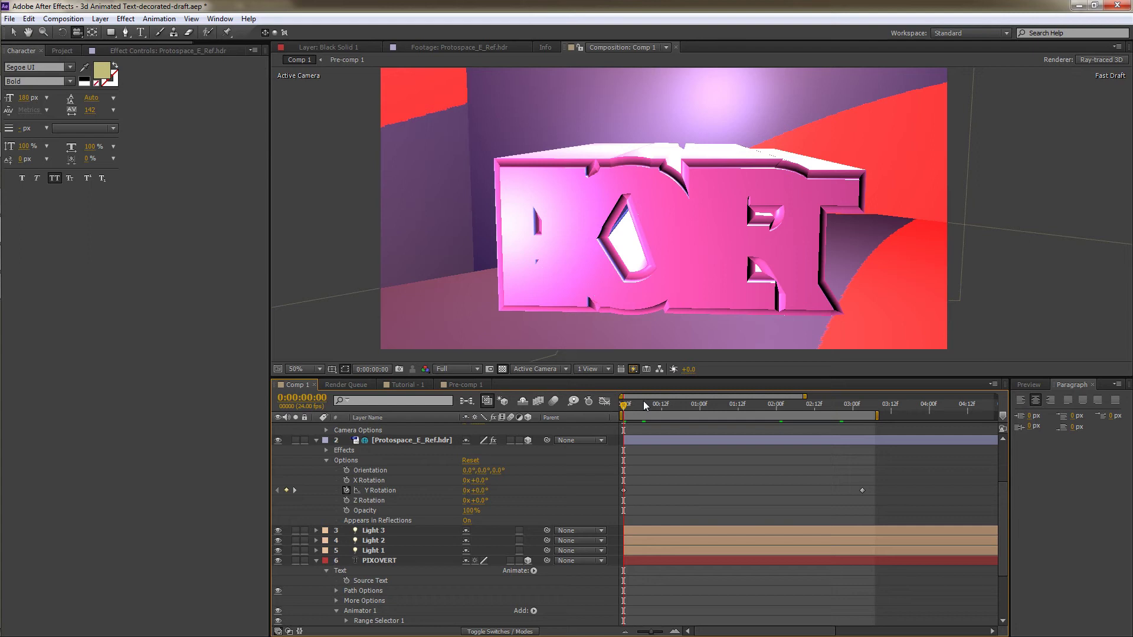
pyautogui.moveTo(623, 407); pyautogui.dragTo(863, 414)
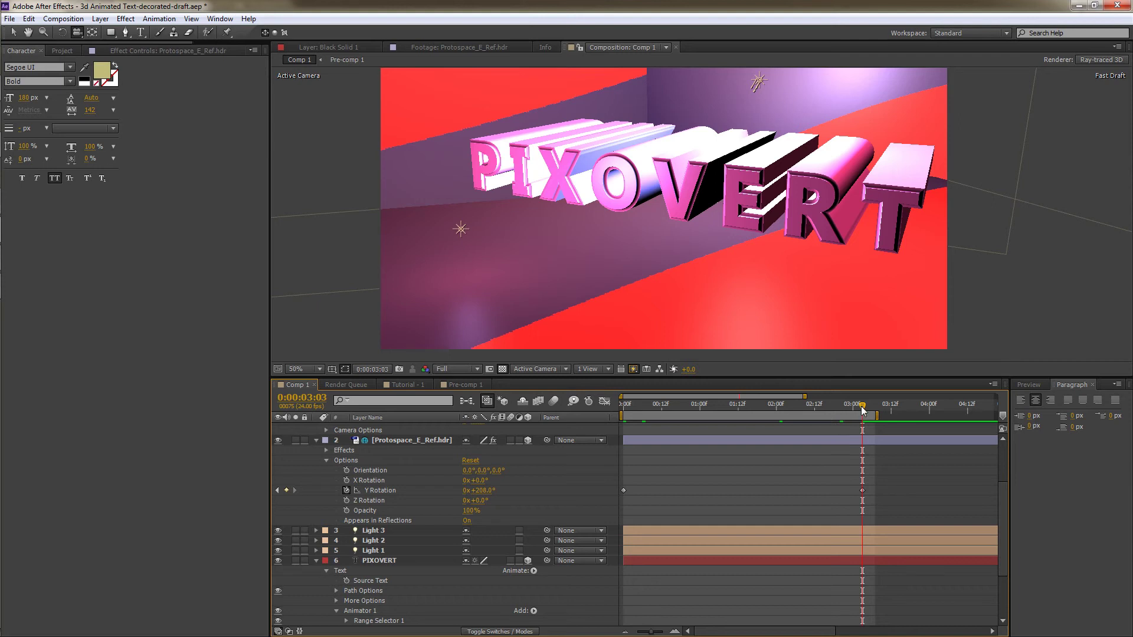
pyautogui.moveTo(862, 410); pyautogui.dragTo(843, 410)
# - Nudge the final 208° Y Rotation keyframe earlier to about 0:00:03:05
pyautogui.scroll(3, 995, 455)
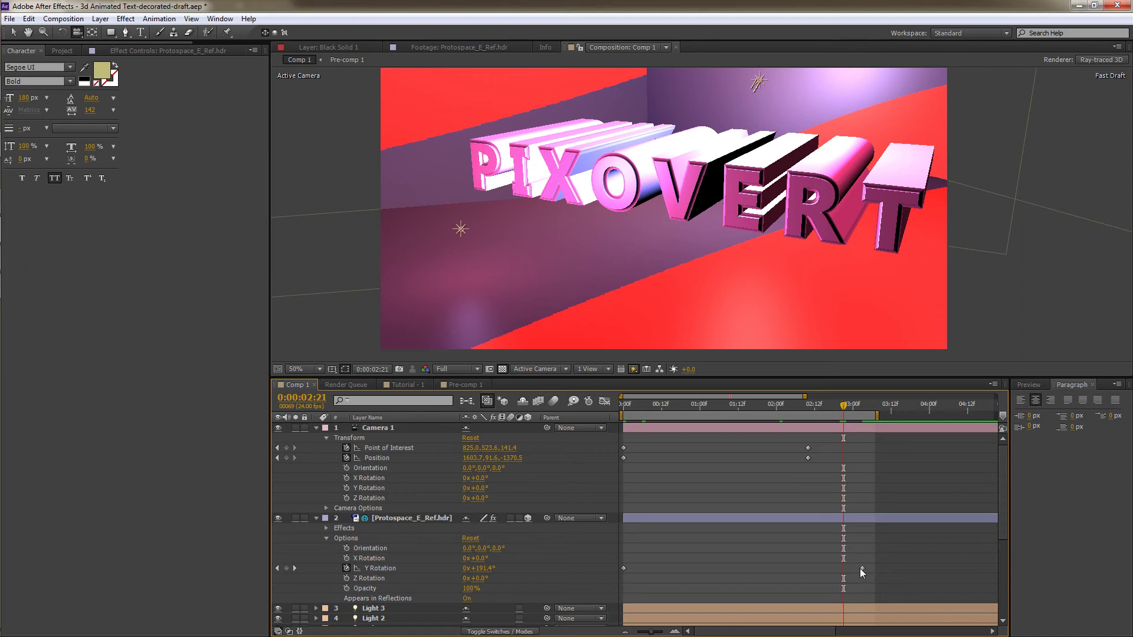
pyautogui.moveTo(863, 568); pyautogui.dragTo(865, 569)
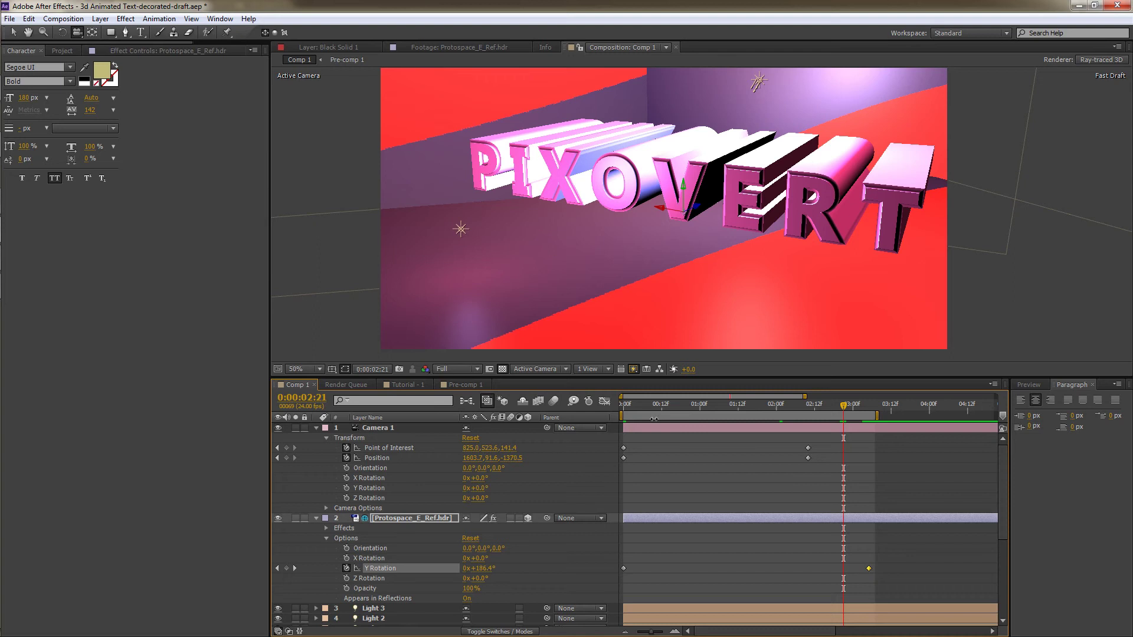
pyautogui.moveTo(870, 569); pyautogui.dragTo(866, 569)
# - Set Comp 1's ray-traced renderer to Ray-tracing Quality 2 and confirm Composition Settings
pyautogui.press('space')
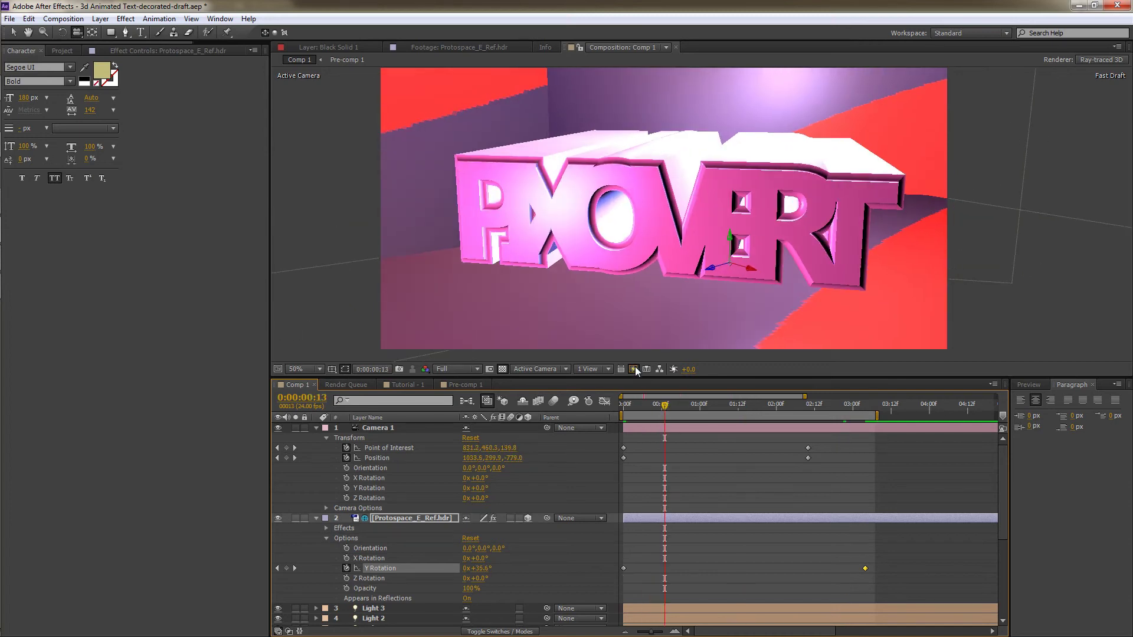
pyautogui.click(632, 370)
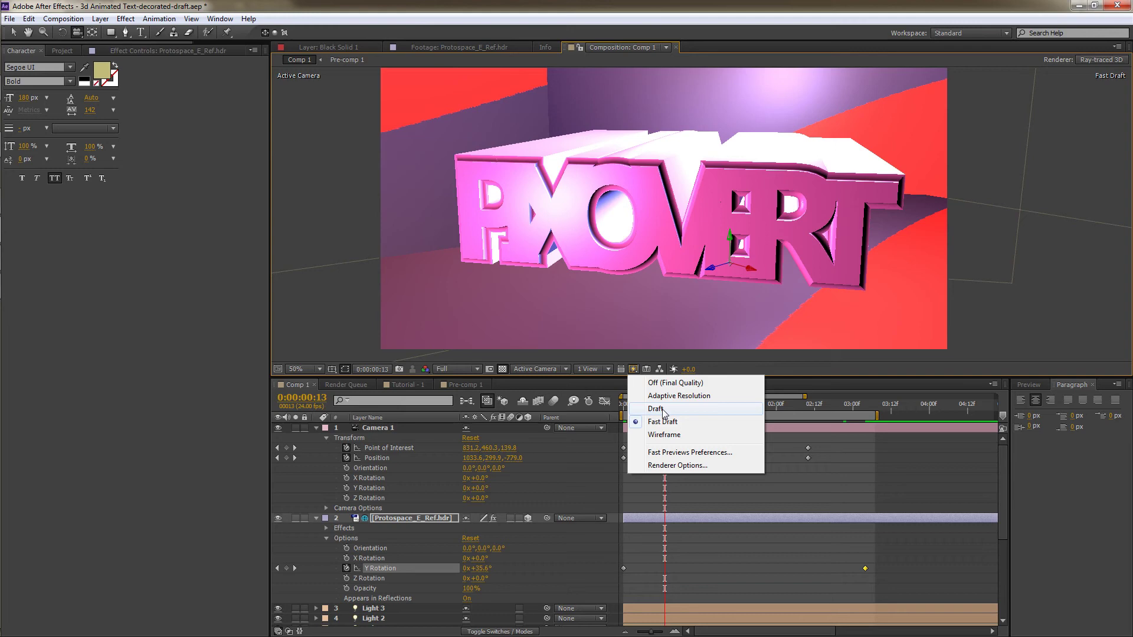
pyautogui.click(1099, 62)
pyautogui.click(601, 222)
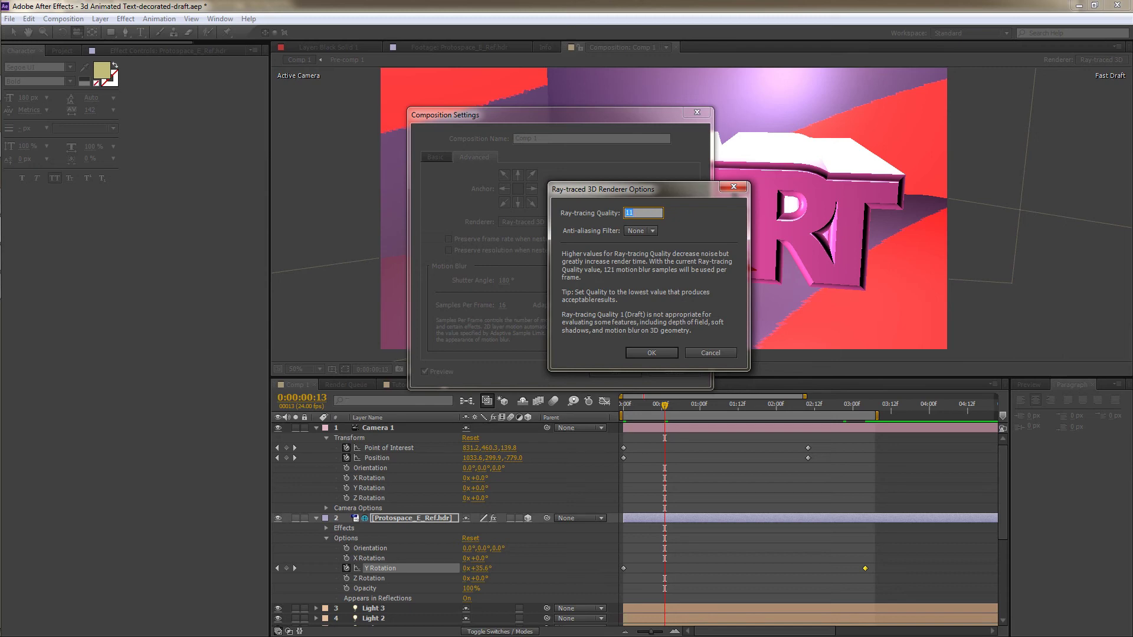
pyautogui.write('3')
pyautogui.click(649, 354)
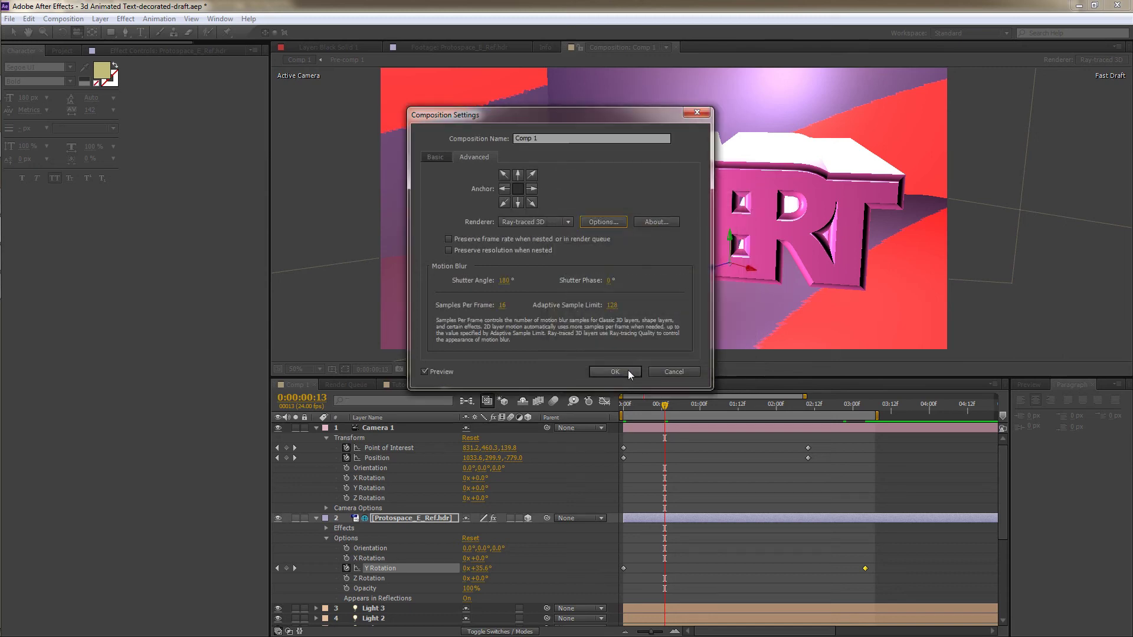
pyautogui.click(603, 221)
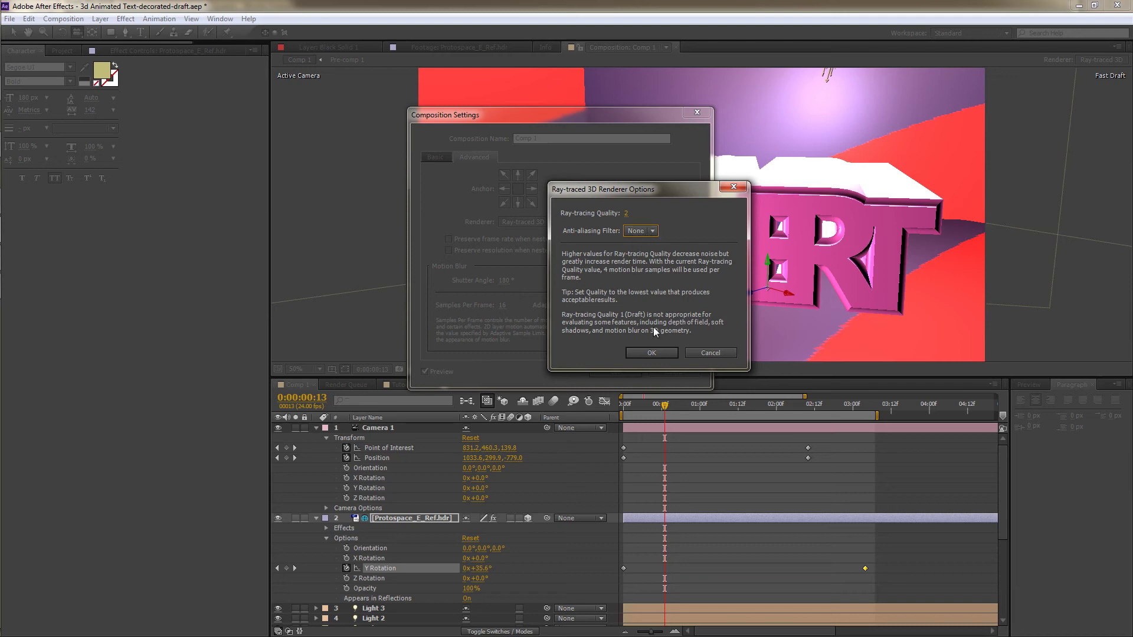
pyautogui.click(655, 352)
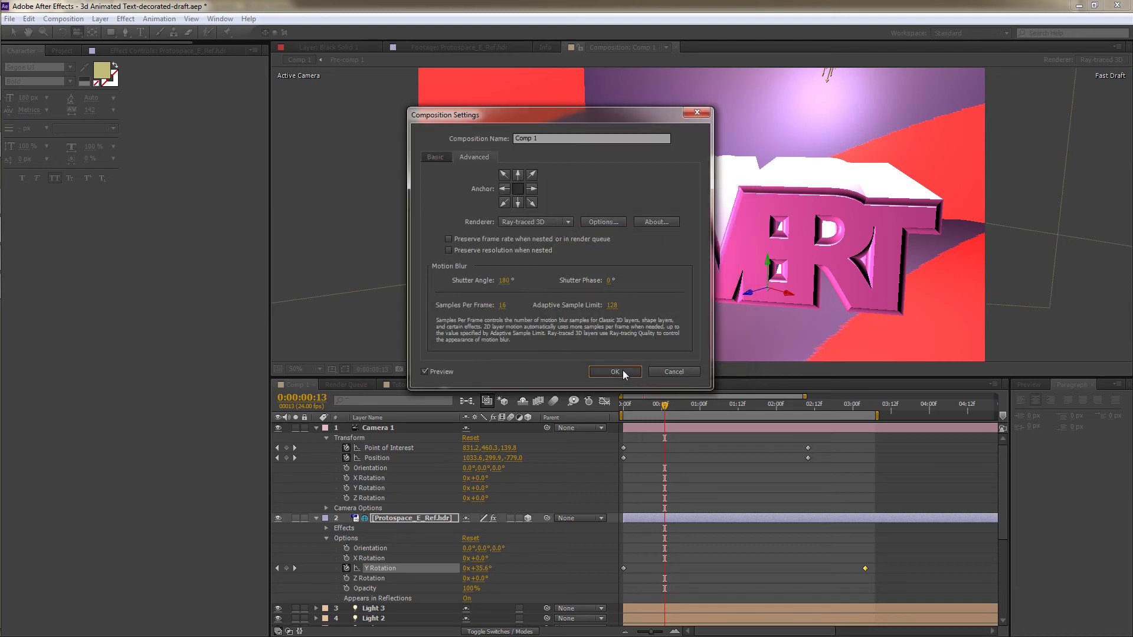
pyautogui.click(622, 370)
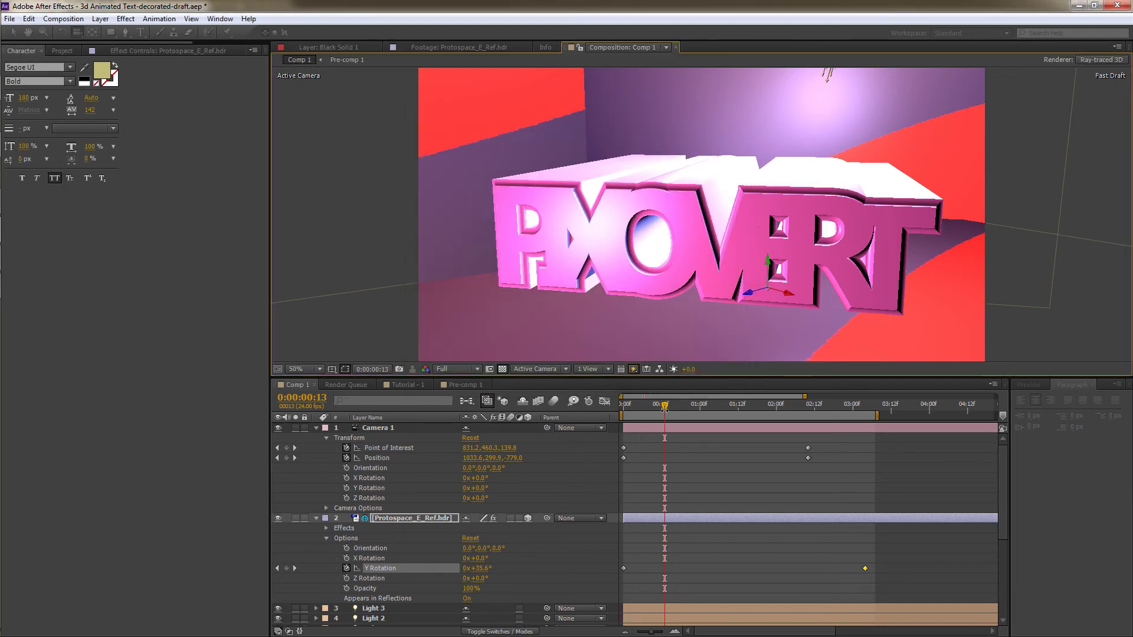
# - Return to the start and set Fast Previews to Off (Final Quality)
pyautogui.moveTo(666, 408); pyautogui.dragTo(624, 407)
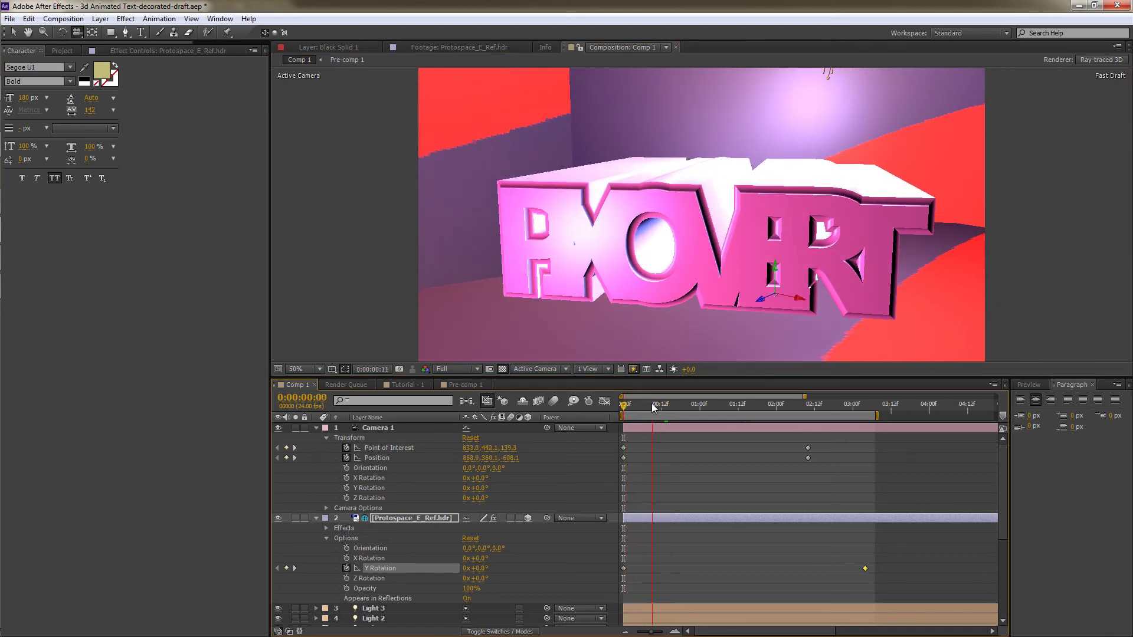
pyautogui.click(634, 369)
pyautogui.click(687, 410)
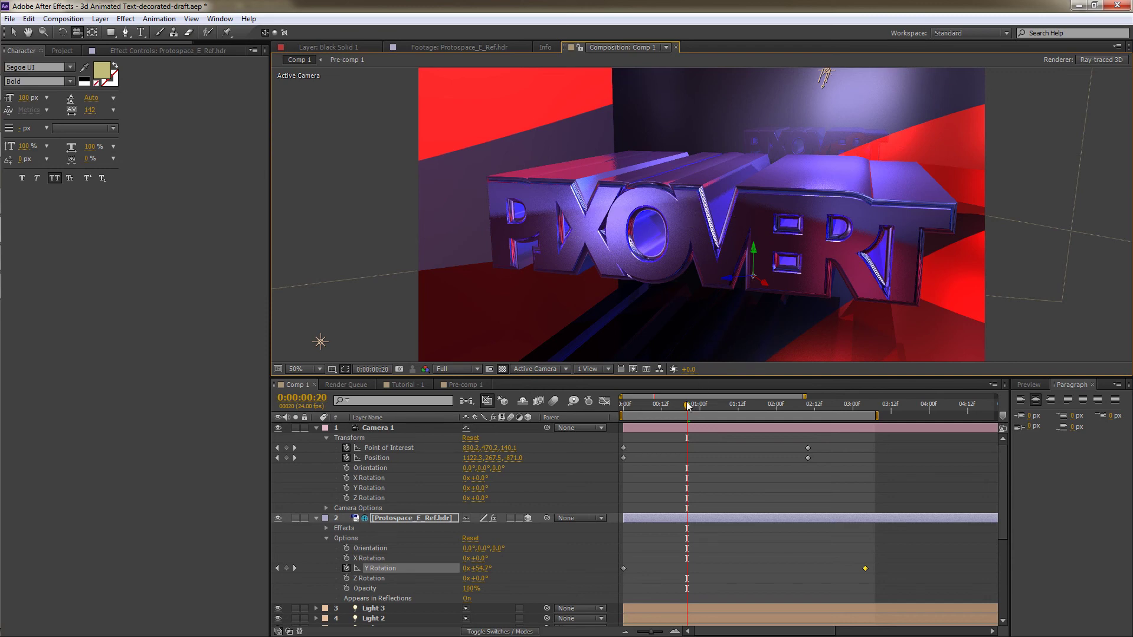
# - Render and inspect opening frames 1, 3, 4, 6, 9 and 13 of the ray-traced PIXOVERT block
pyautogui.moveTo(686, 407); pyautogui.dragTo(607, 420)
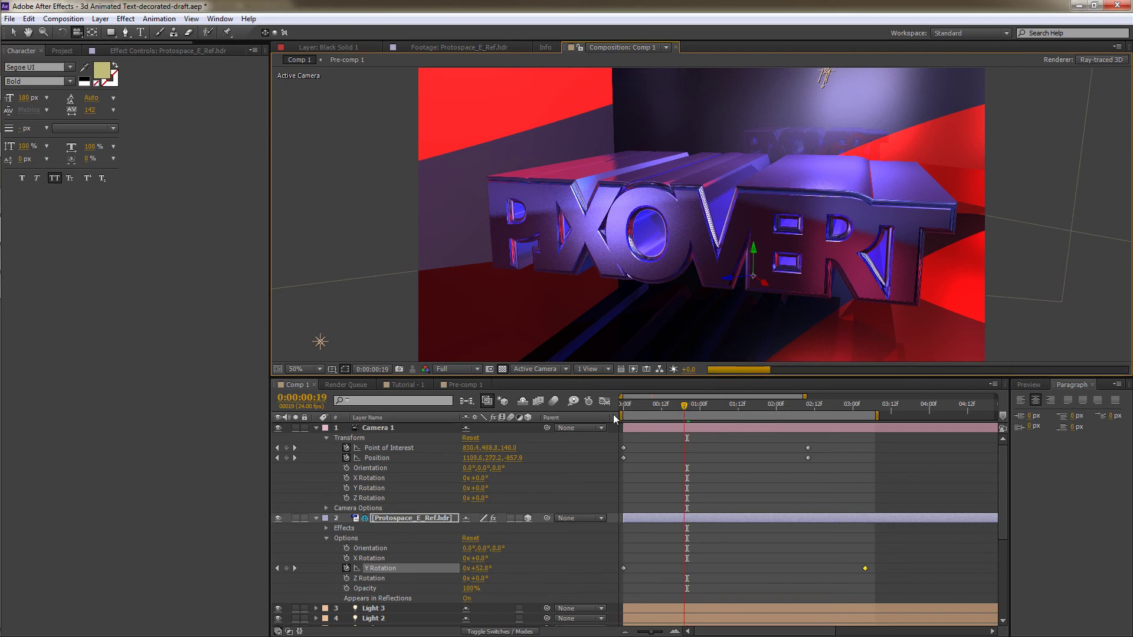
pyautogui.press('pagedown')
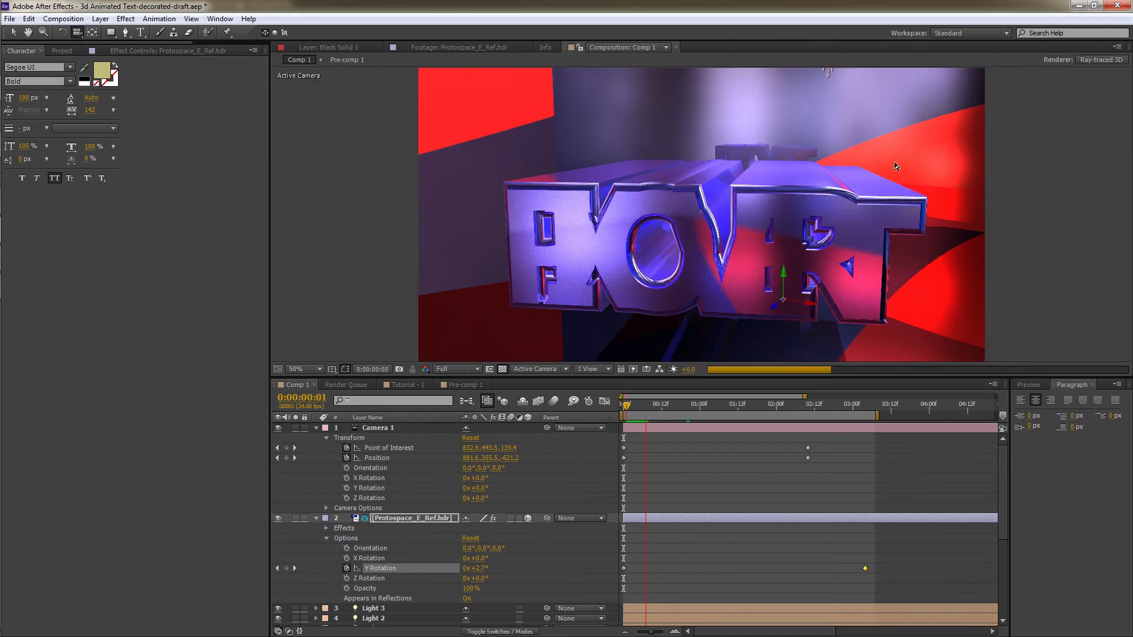
pyautogui.click(643, 408)
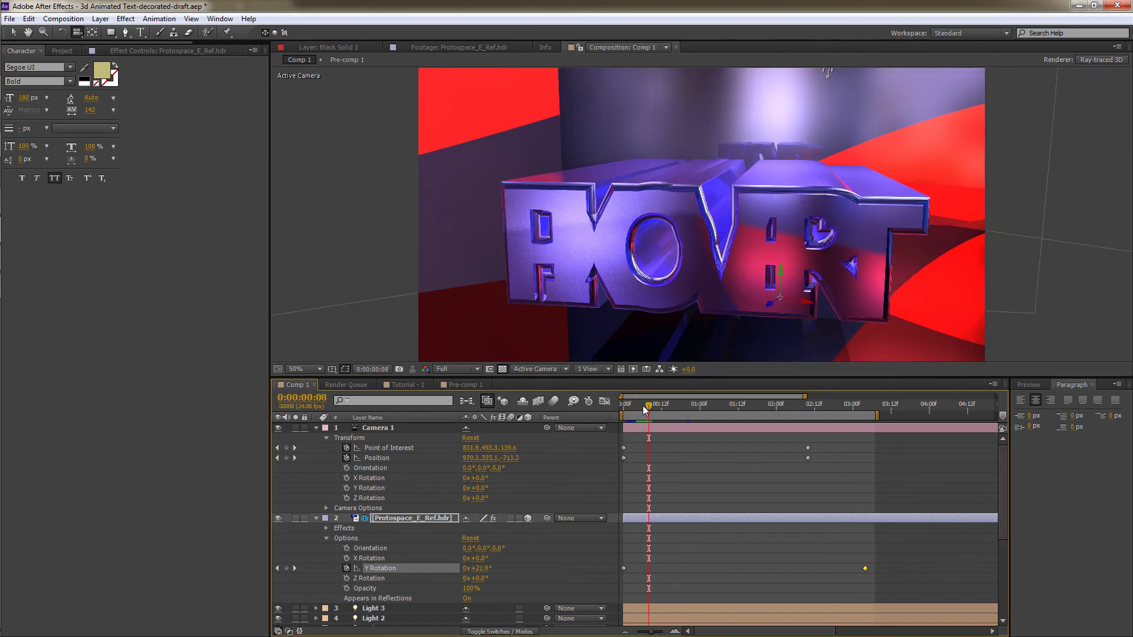
pyautogui.click(633, 408)
pyautogui.click(645, 403)
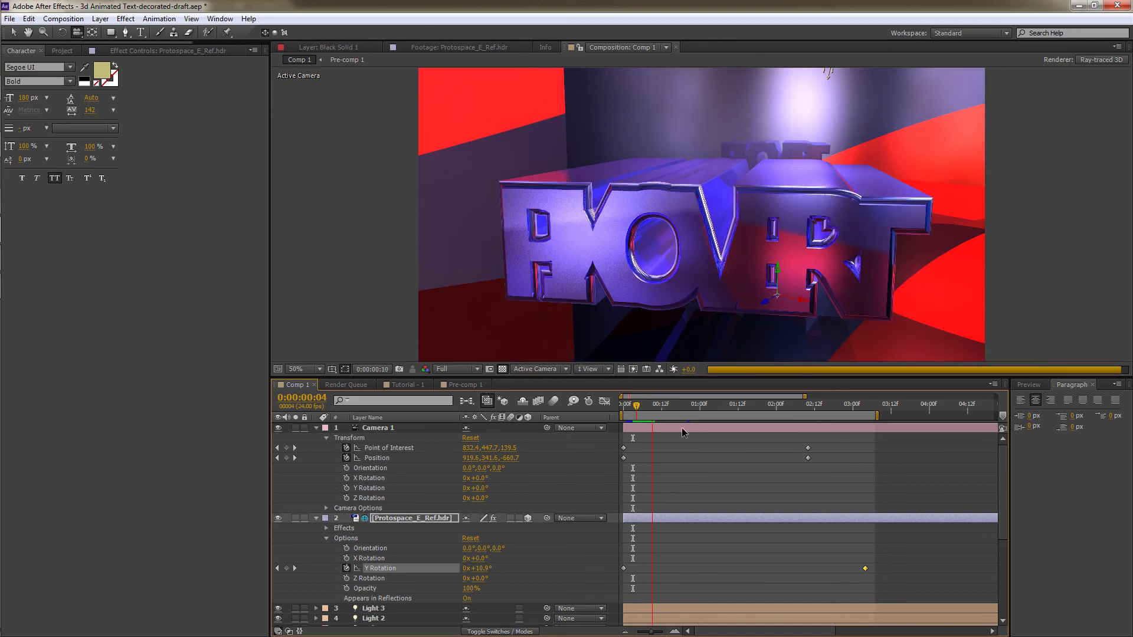
pyautogui.click(653, 409)
pyautogui.click(664, 406)
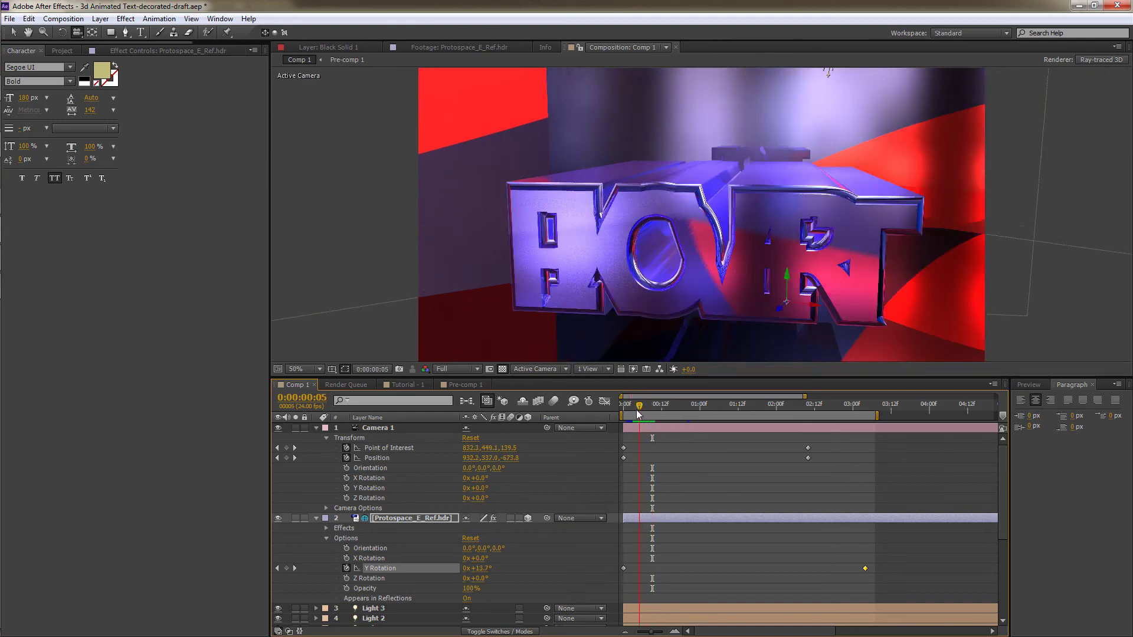
pyautogui.click(641, 416)
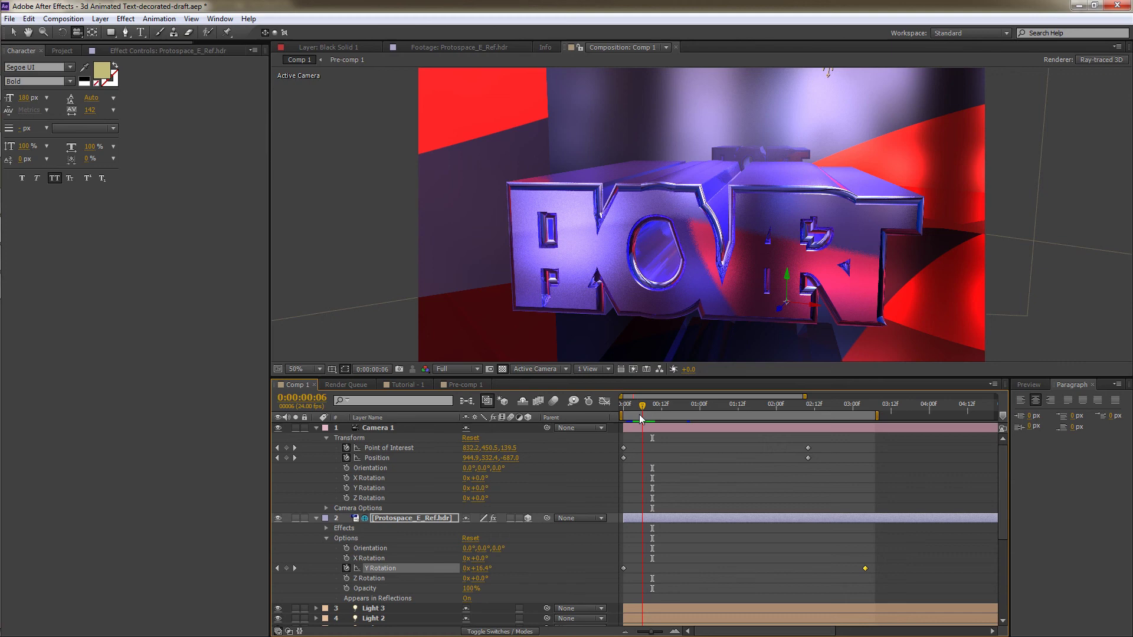